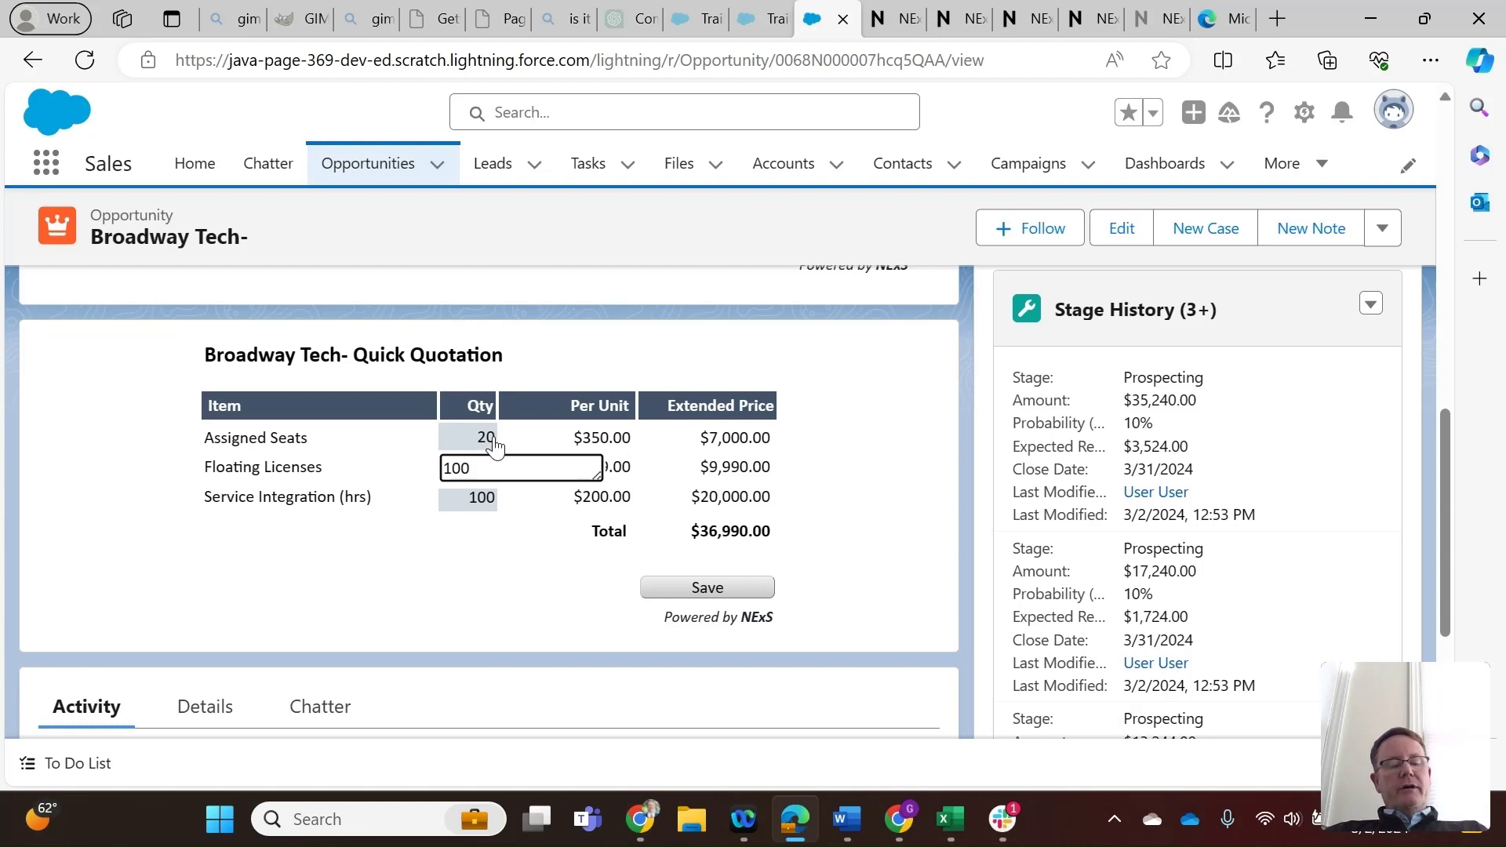
# Set the quick quotation quantities to 100 floating licenses and 80 service integration hours, and save the quotation.
pyautogui.press('Tab')
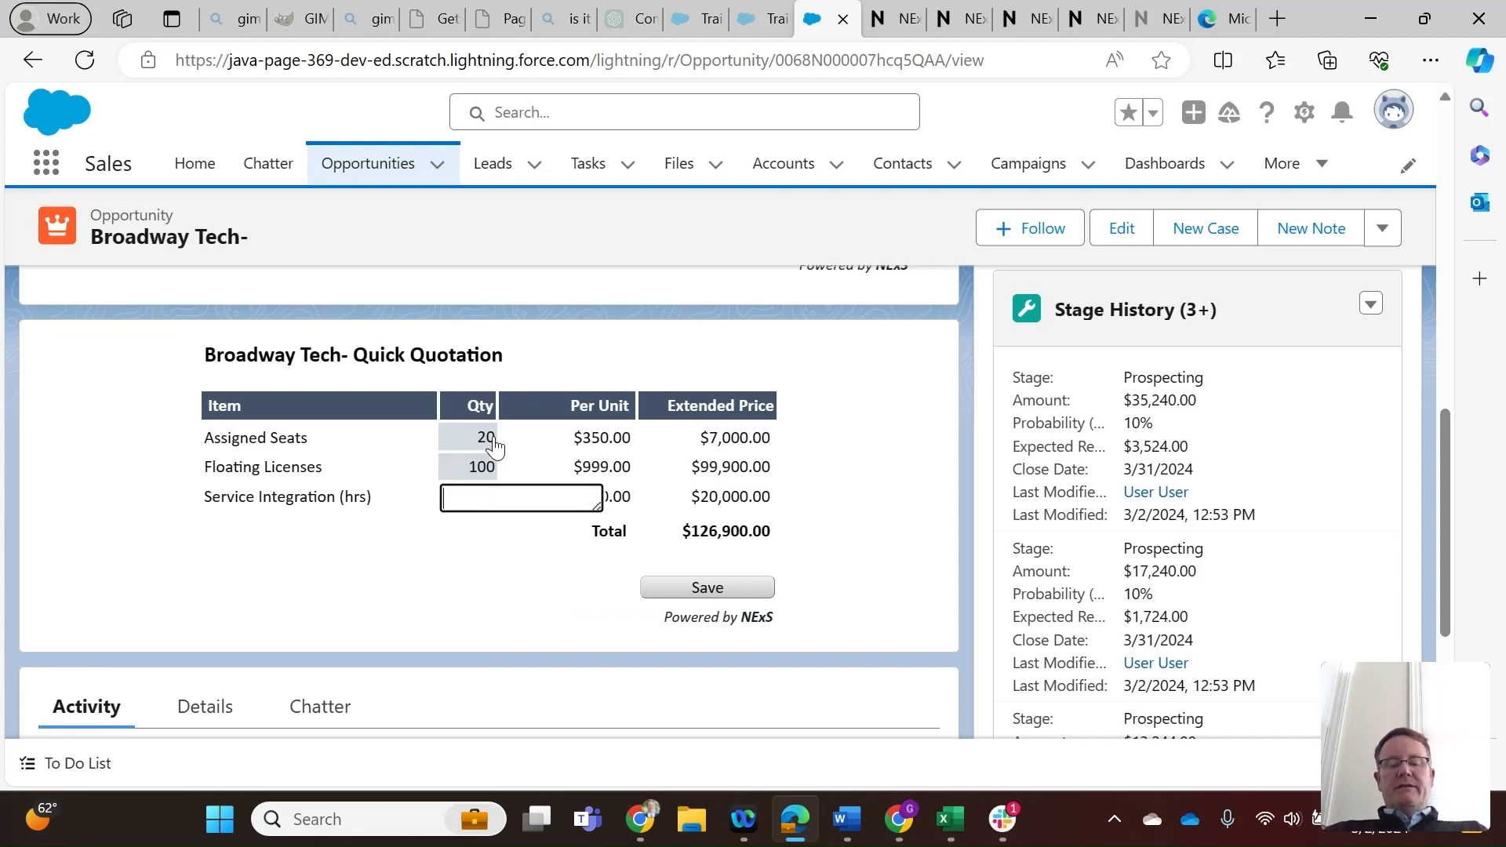
pyautogui.click(530, 625)
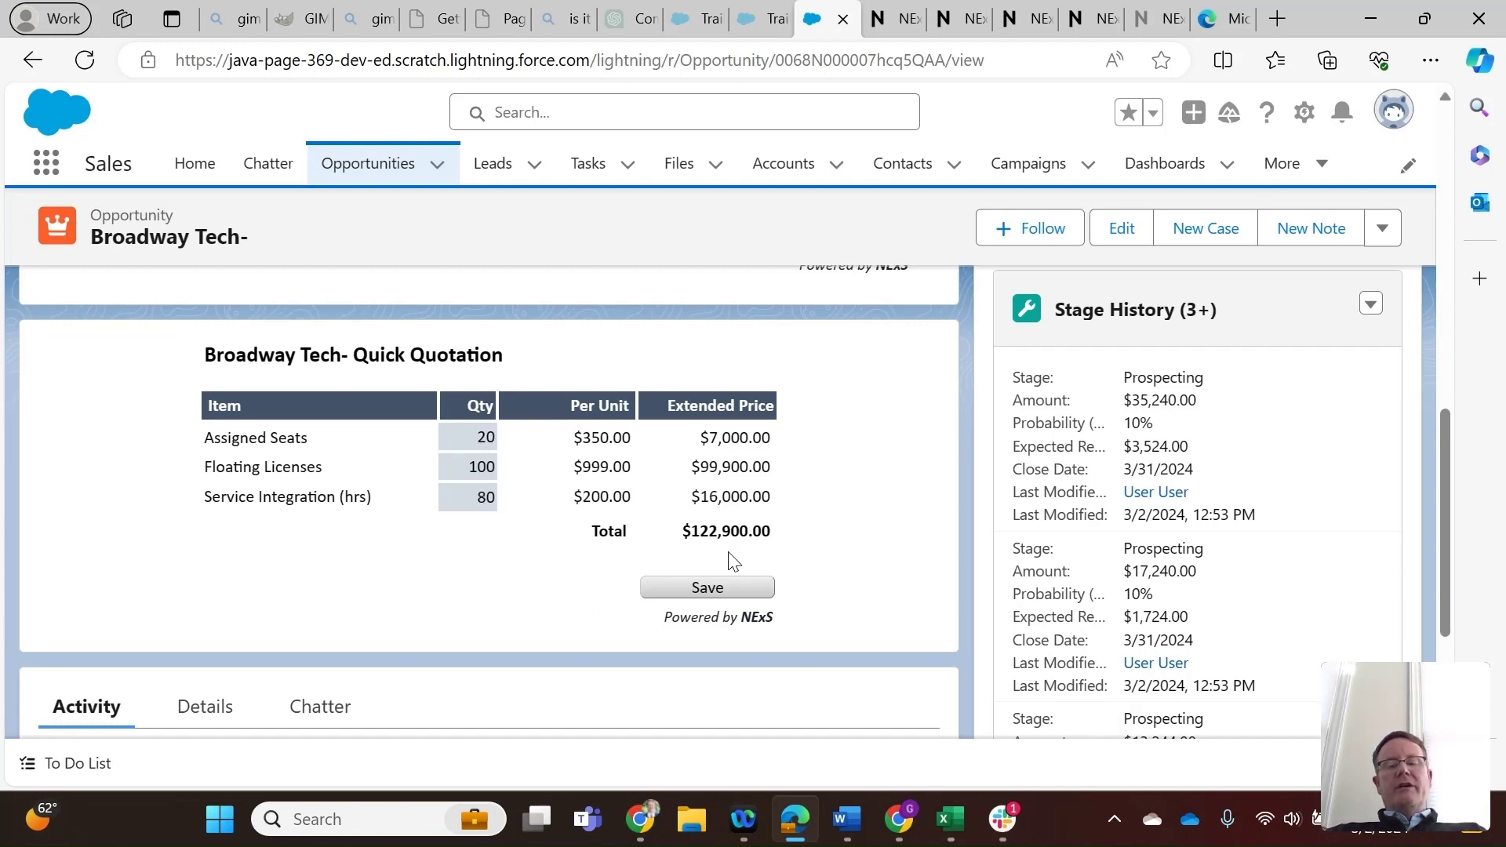
# Check the amount and the quick quote description in the Broadway Tech- opportunity's details.
pyautogui.scroll(-1, 1442, 480)
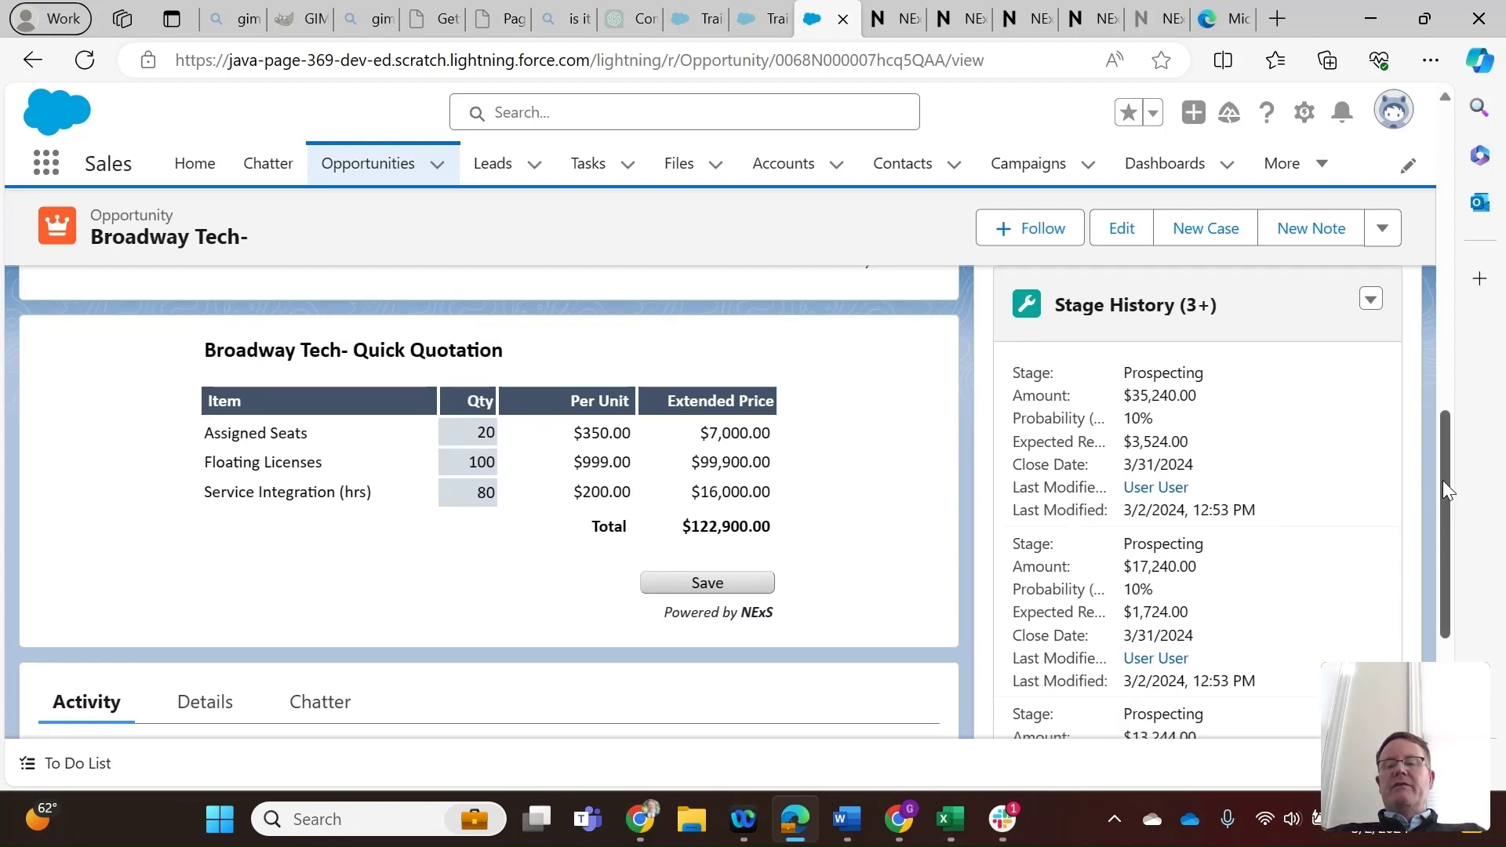
pyautogui.moveTo(1442, 480); pyautogui.dragTo(1450, 505)
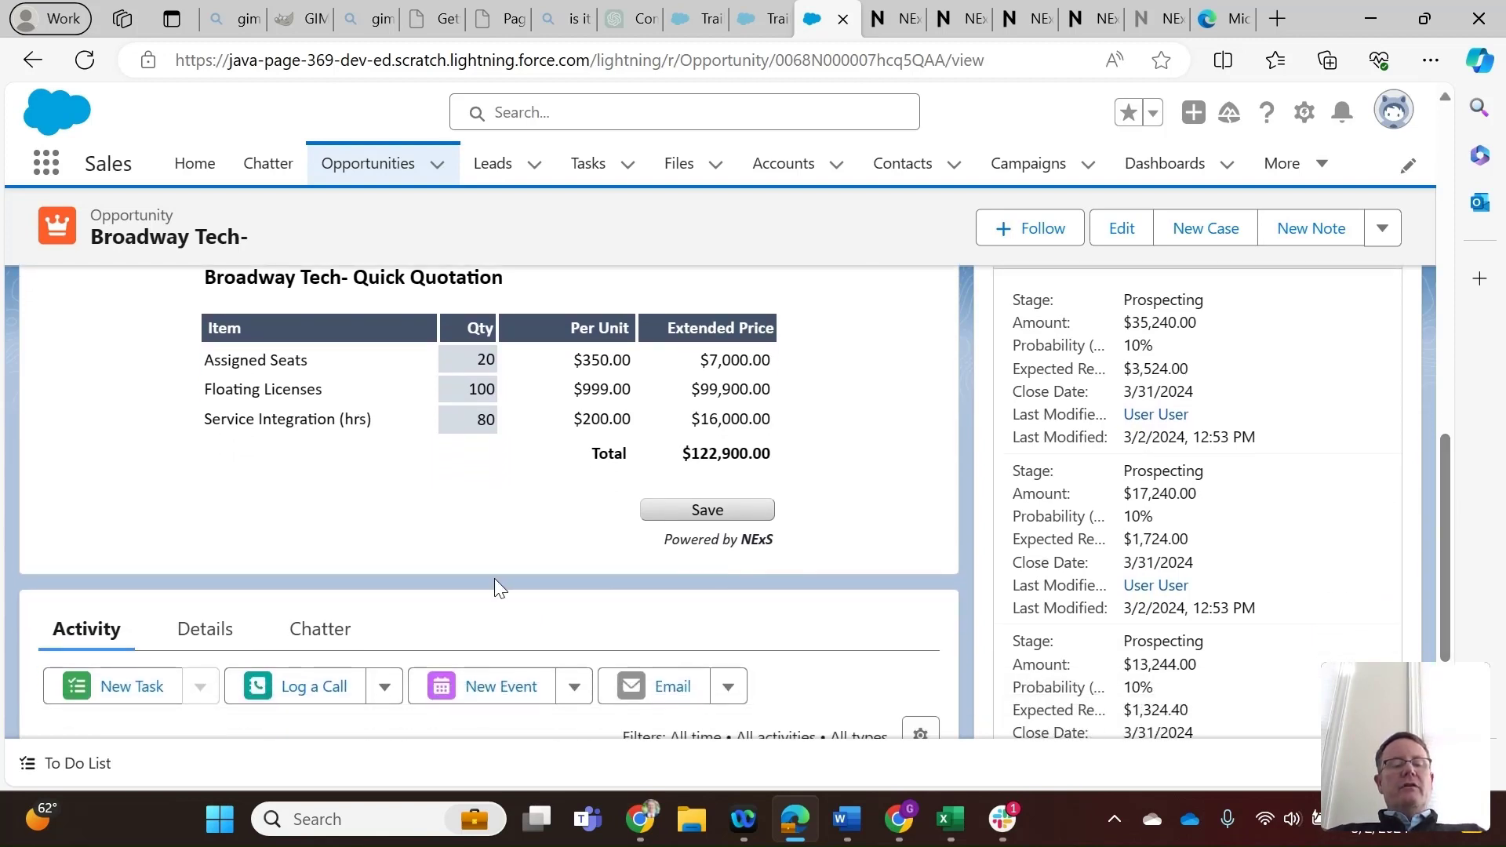
pyautogui.click(206, 635)
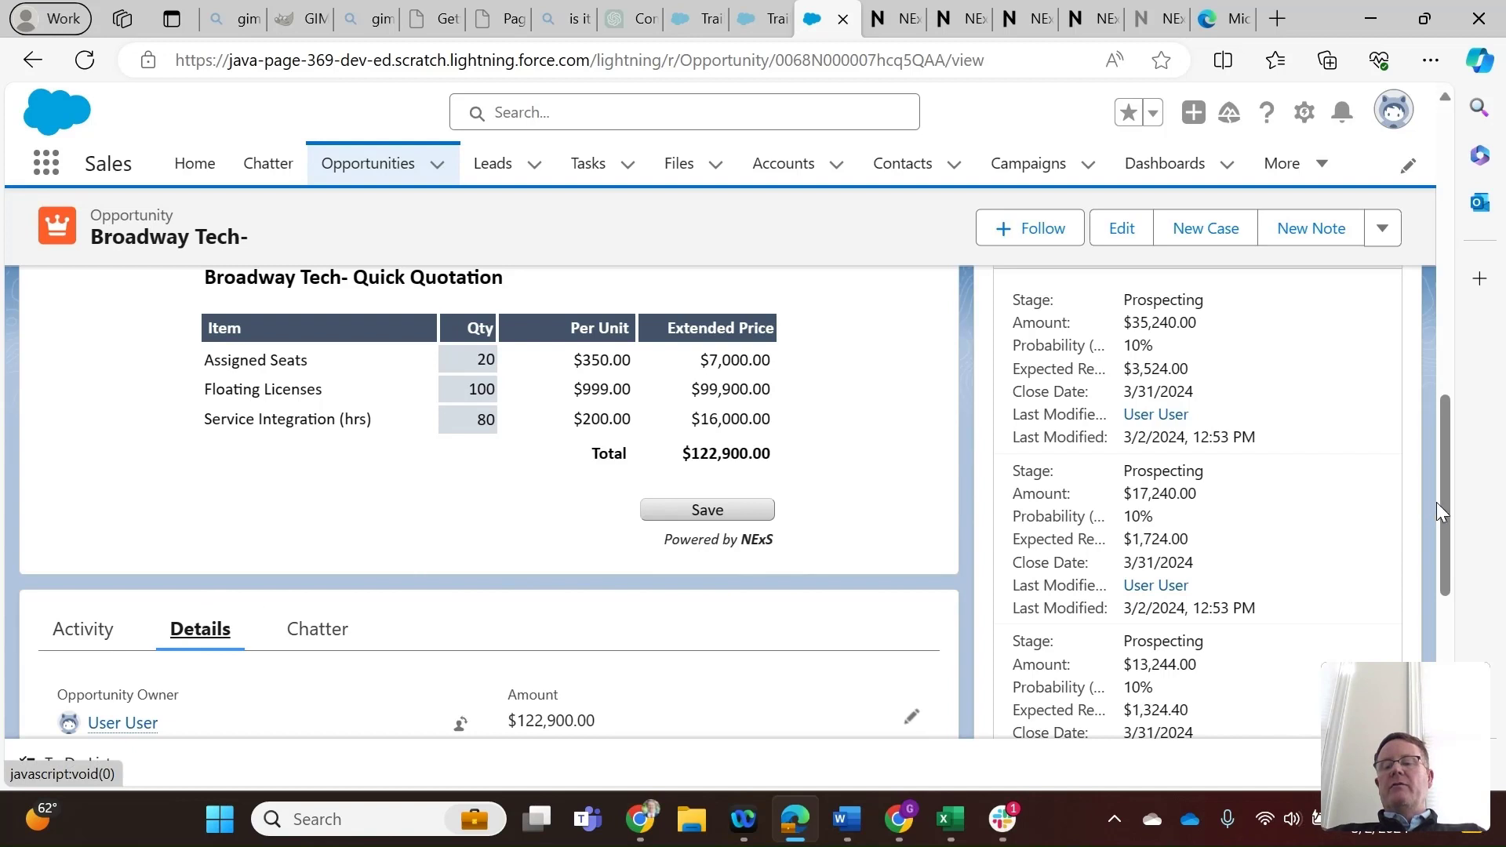
pyautogui.moveTo(1441, 503); pyautogui.dragTo(1479, 669)
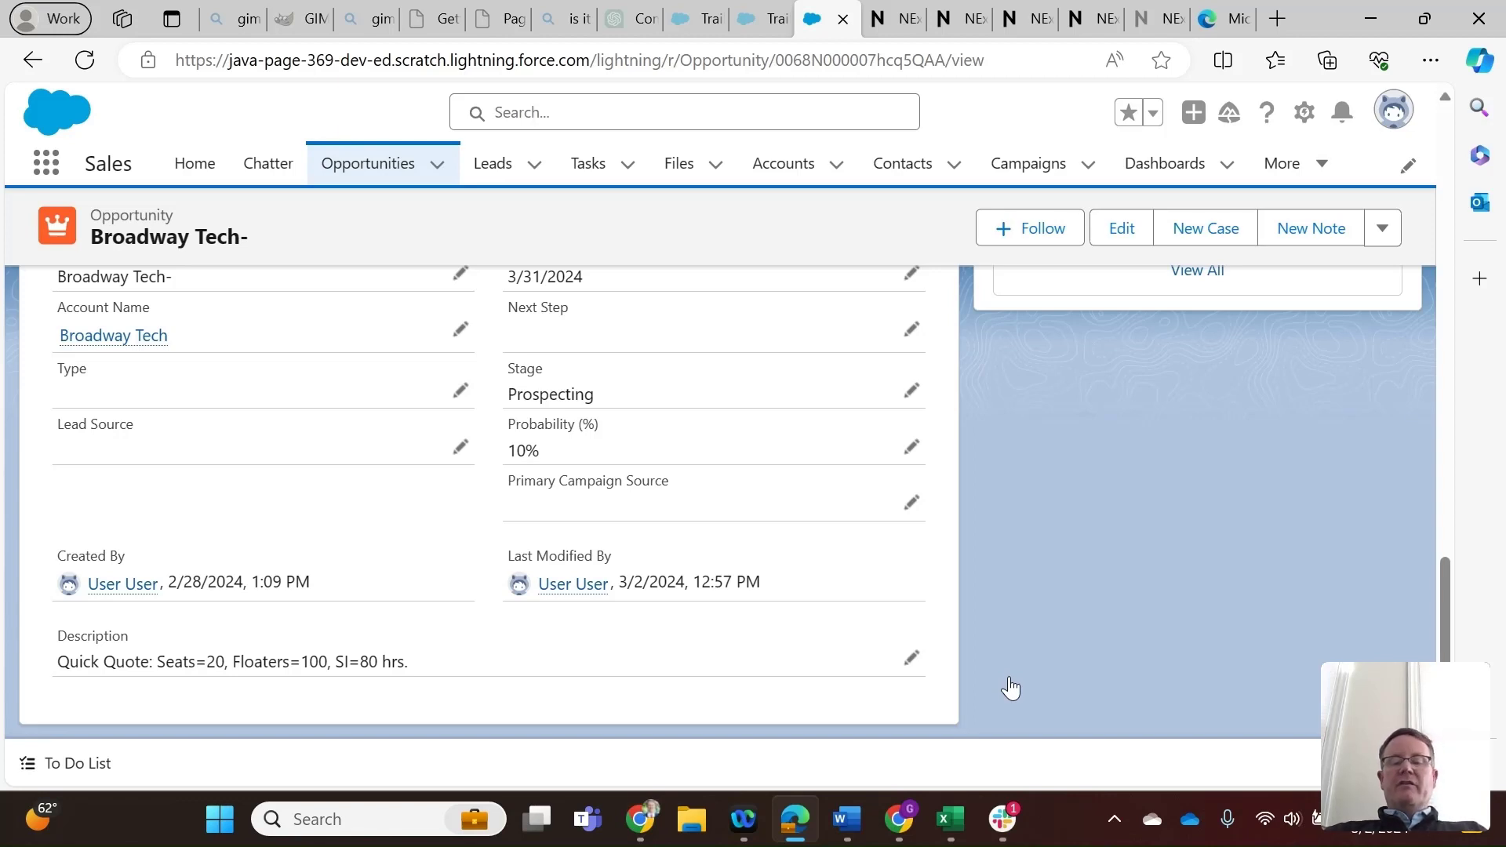
pyautogui.scroll(15, 1010, 688)
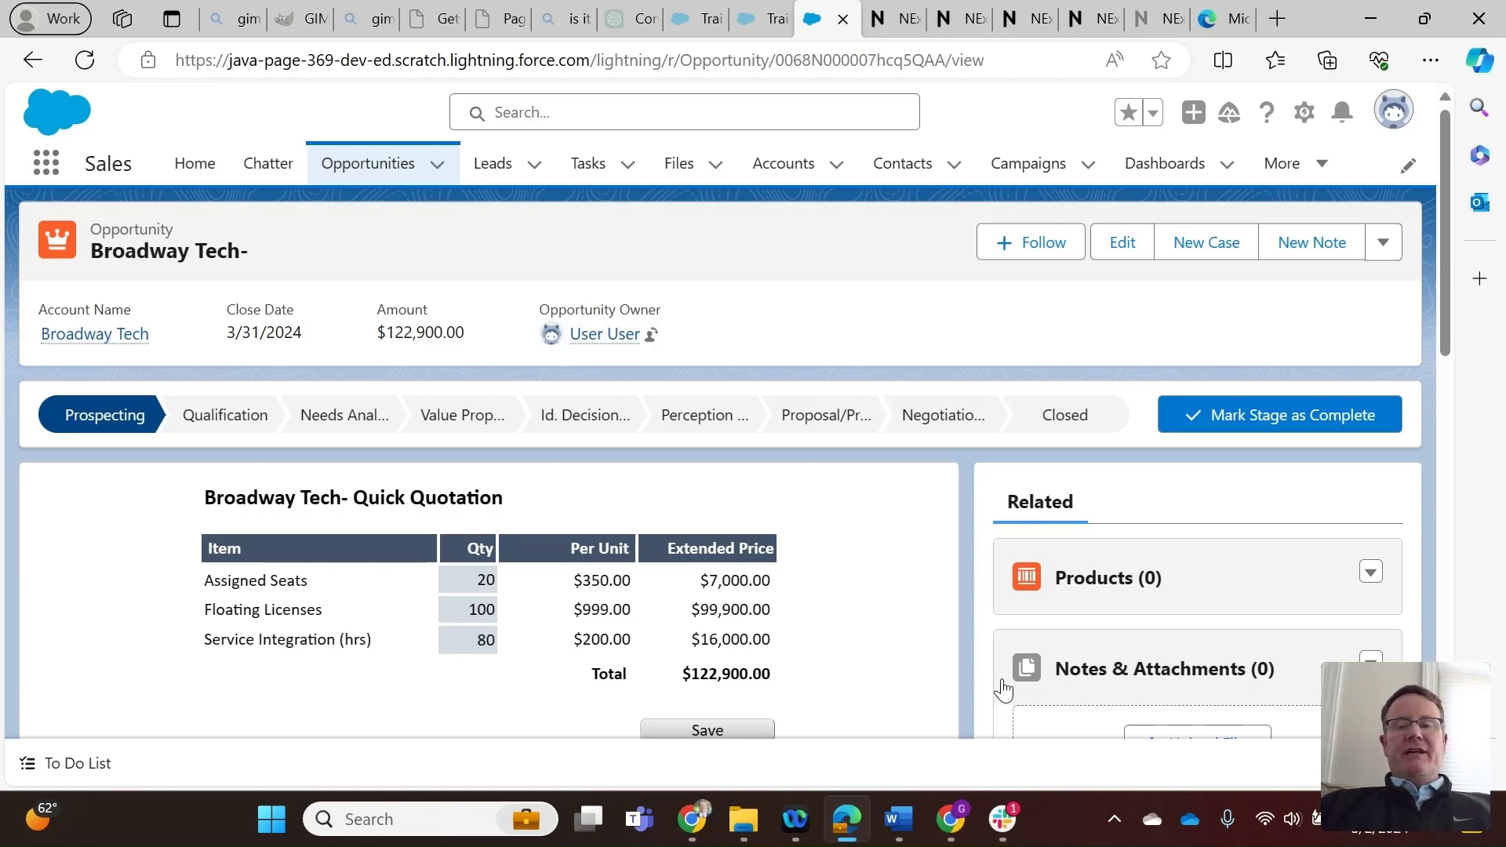
# Open the NExS Sheets app in Salesforce and go to the management page for its available sheets.
pyautogui.click(46, 167)
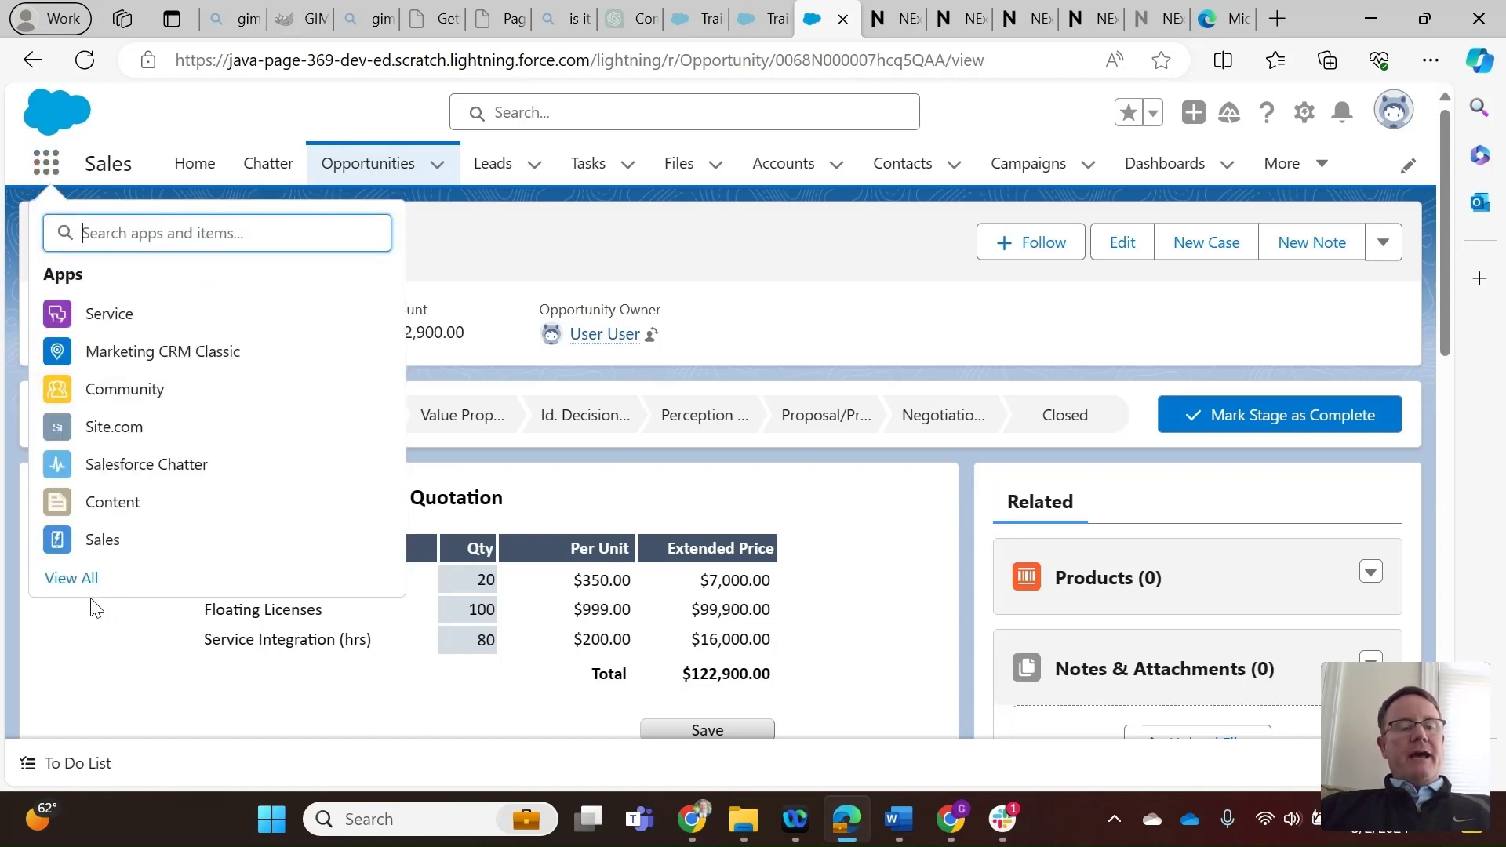
pyautogui.click(72, 578)
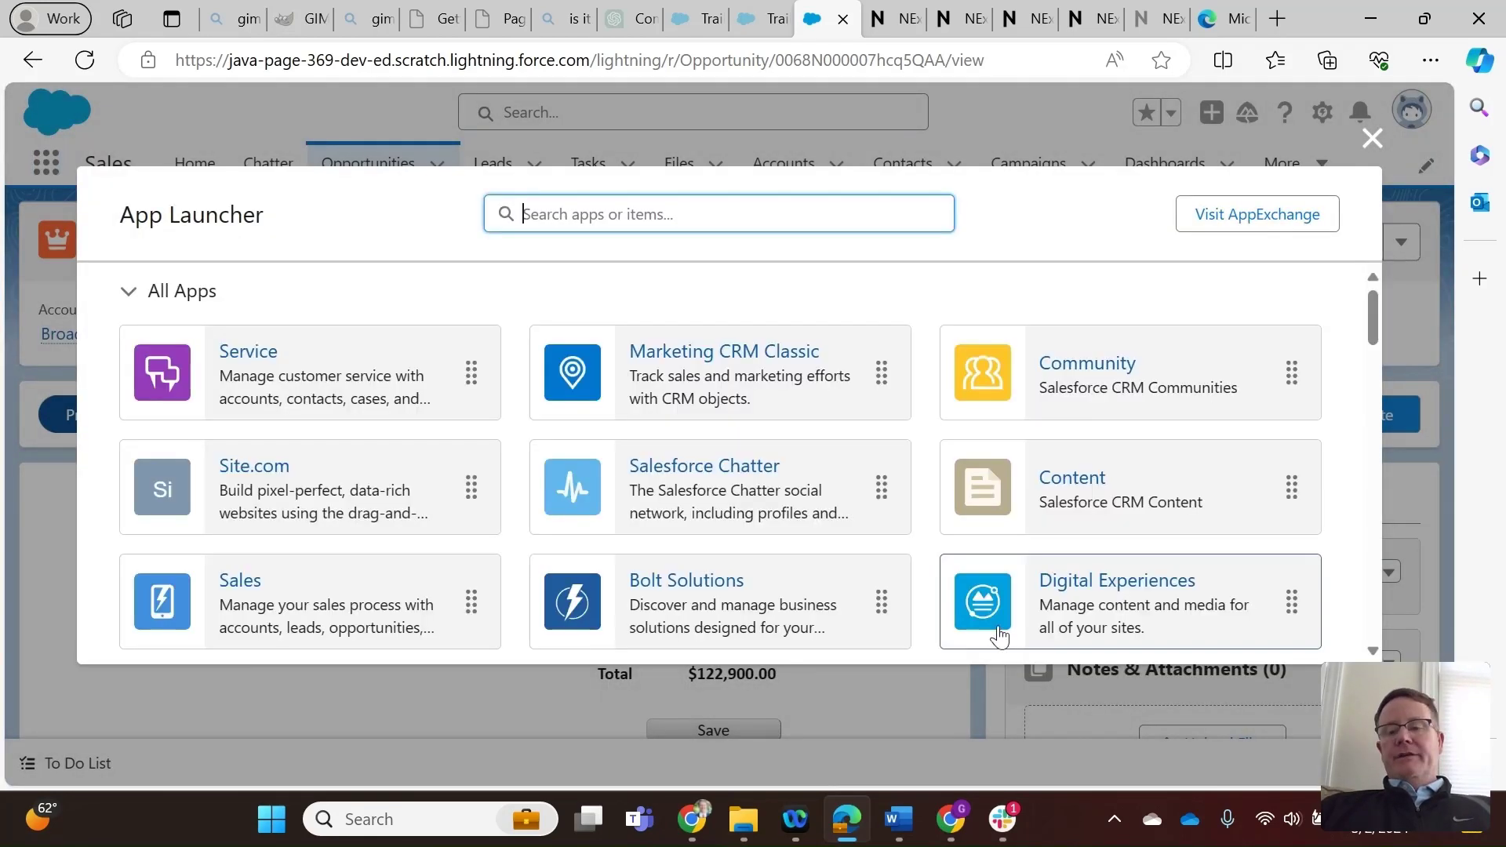
pyautogui.moveTo(1367, 321); pyautogui.dragTo(1372, 359)
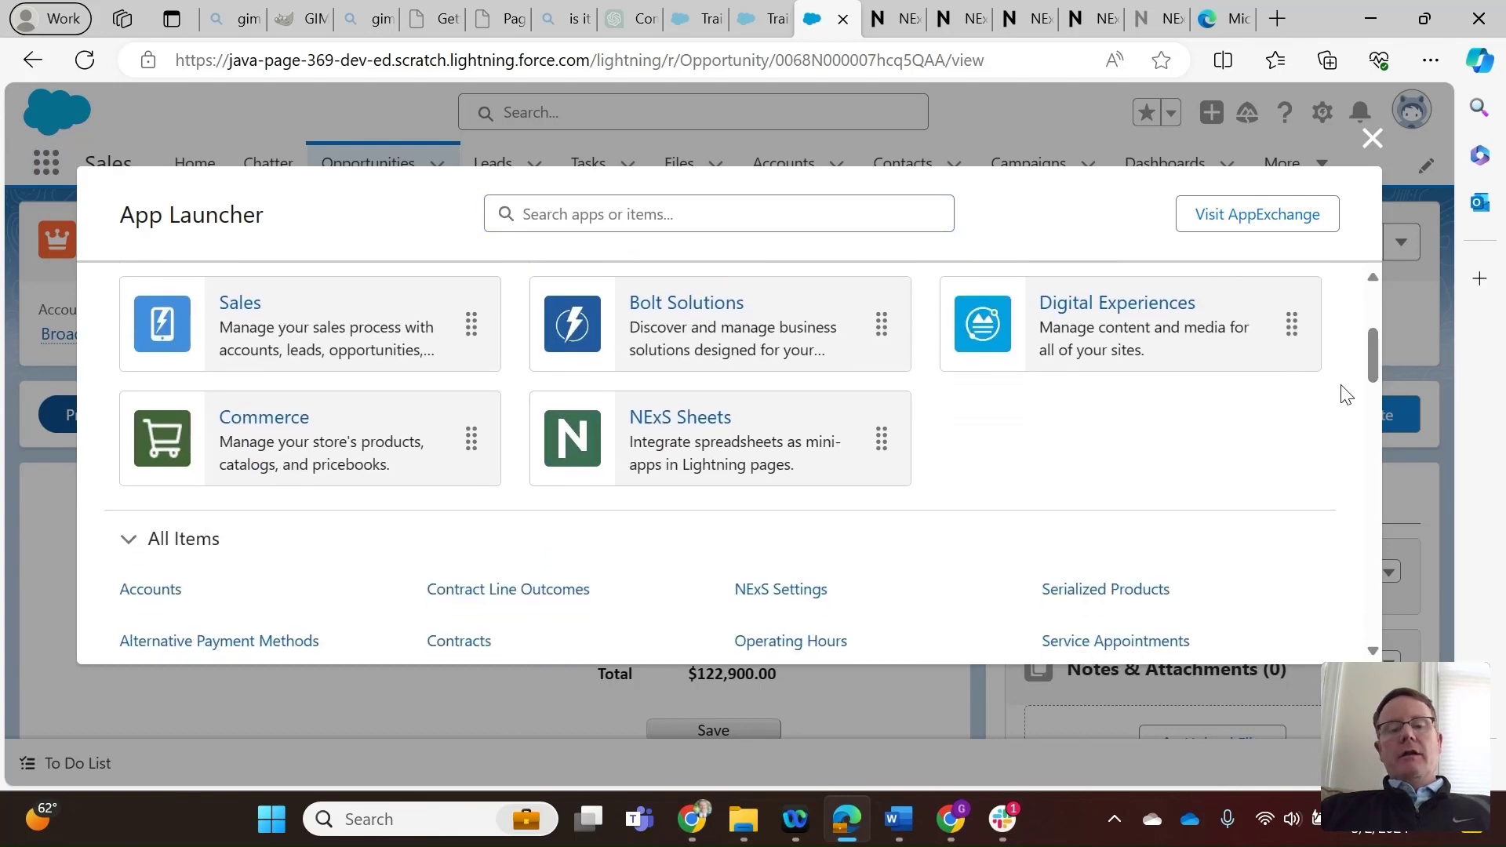
pyautogui.click(669, 424)
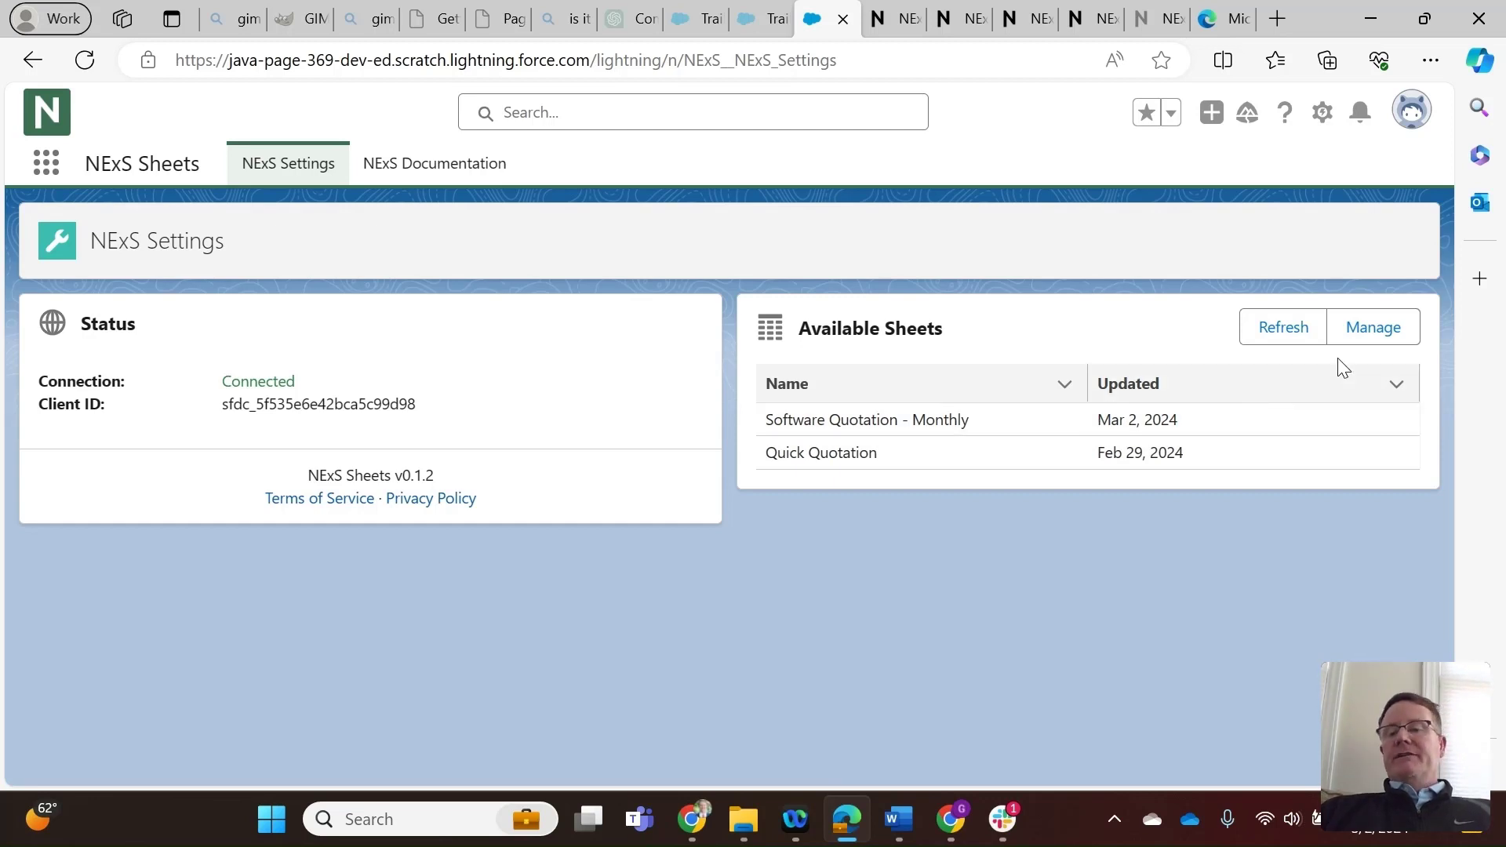
pyautogui.click(1374, 327)
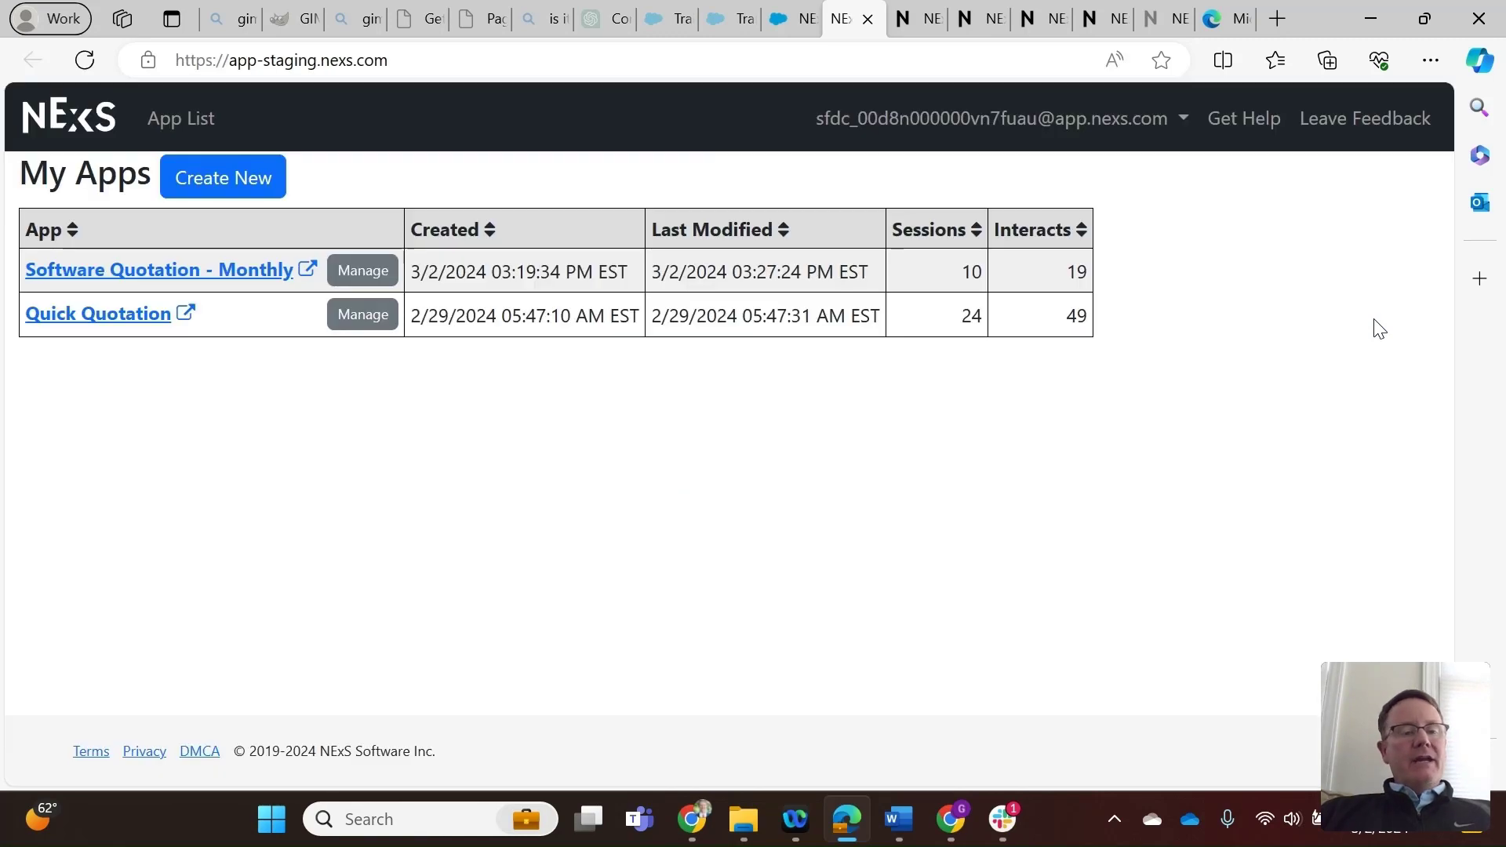
# Create a new NExS app by uploading and configuring the spreadsheet Tiered_Pricing_Calculator - Annual.xlsx.
pyautogui.click(247, 171)
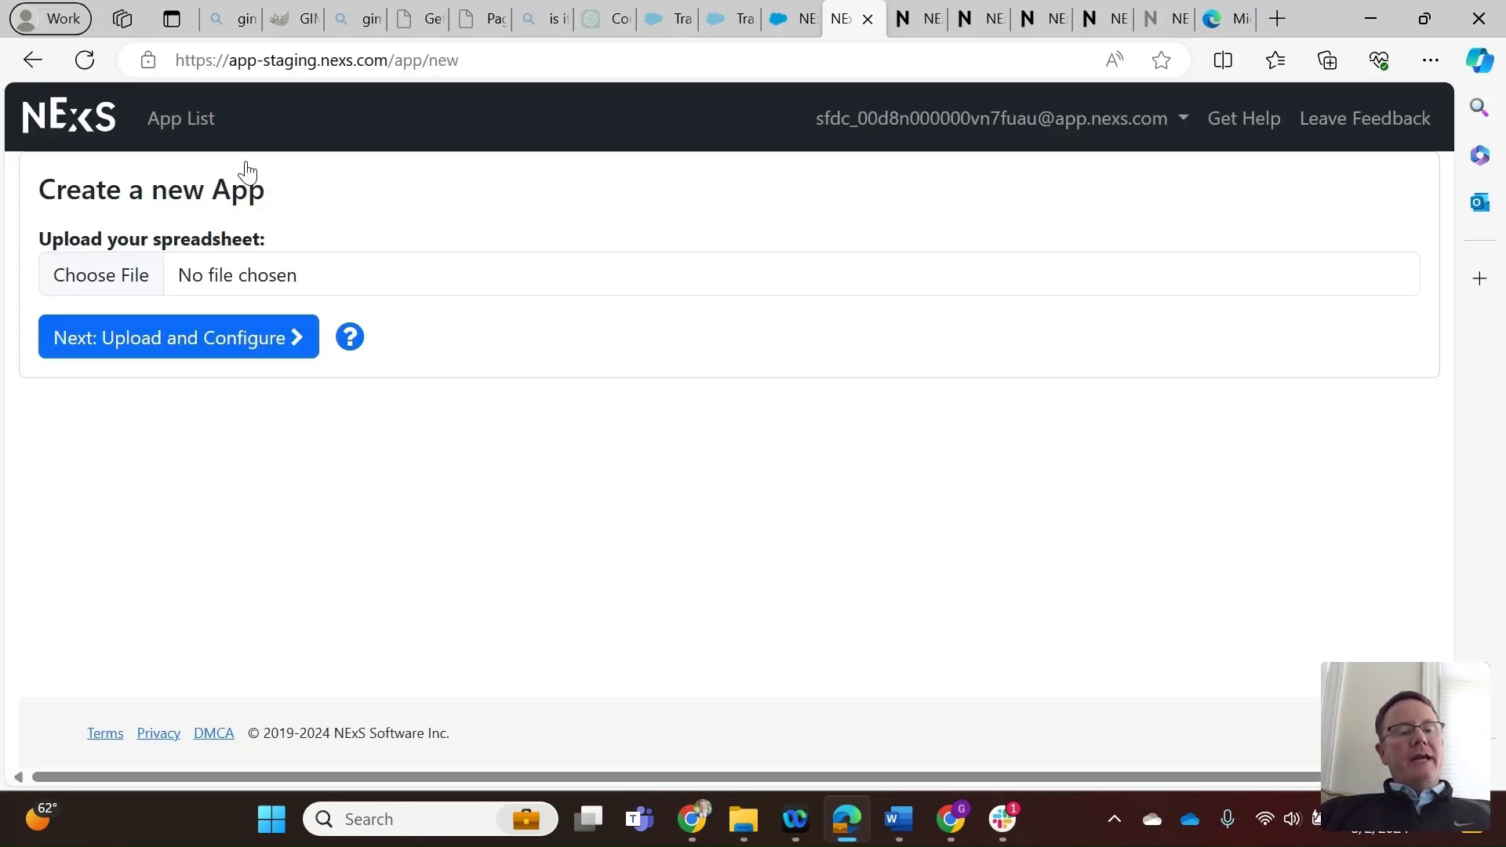
pyautogui.click(245, 344)
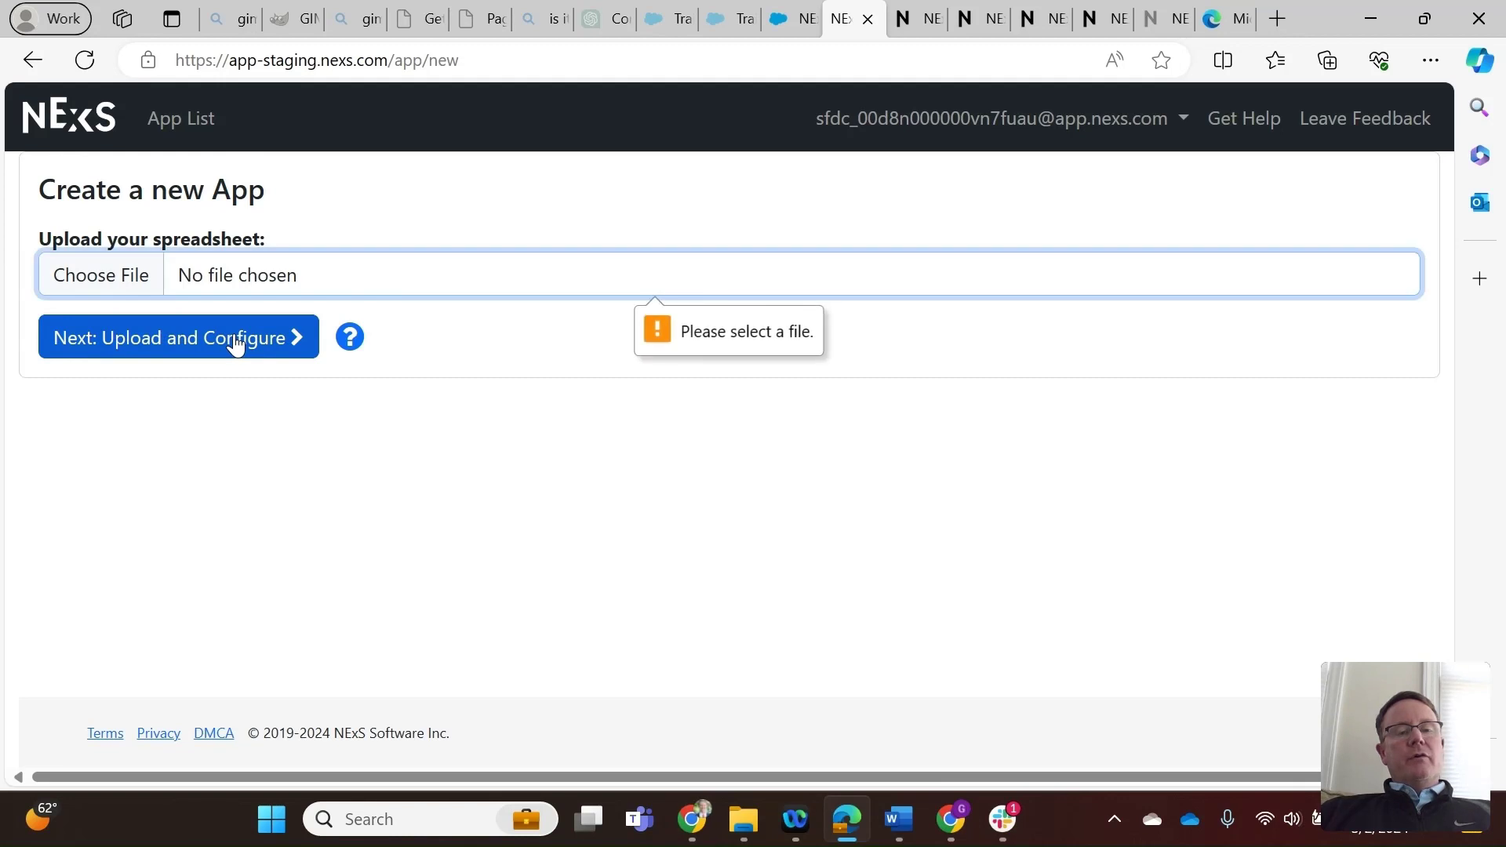
pyautogui.click(294, 292)
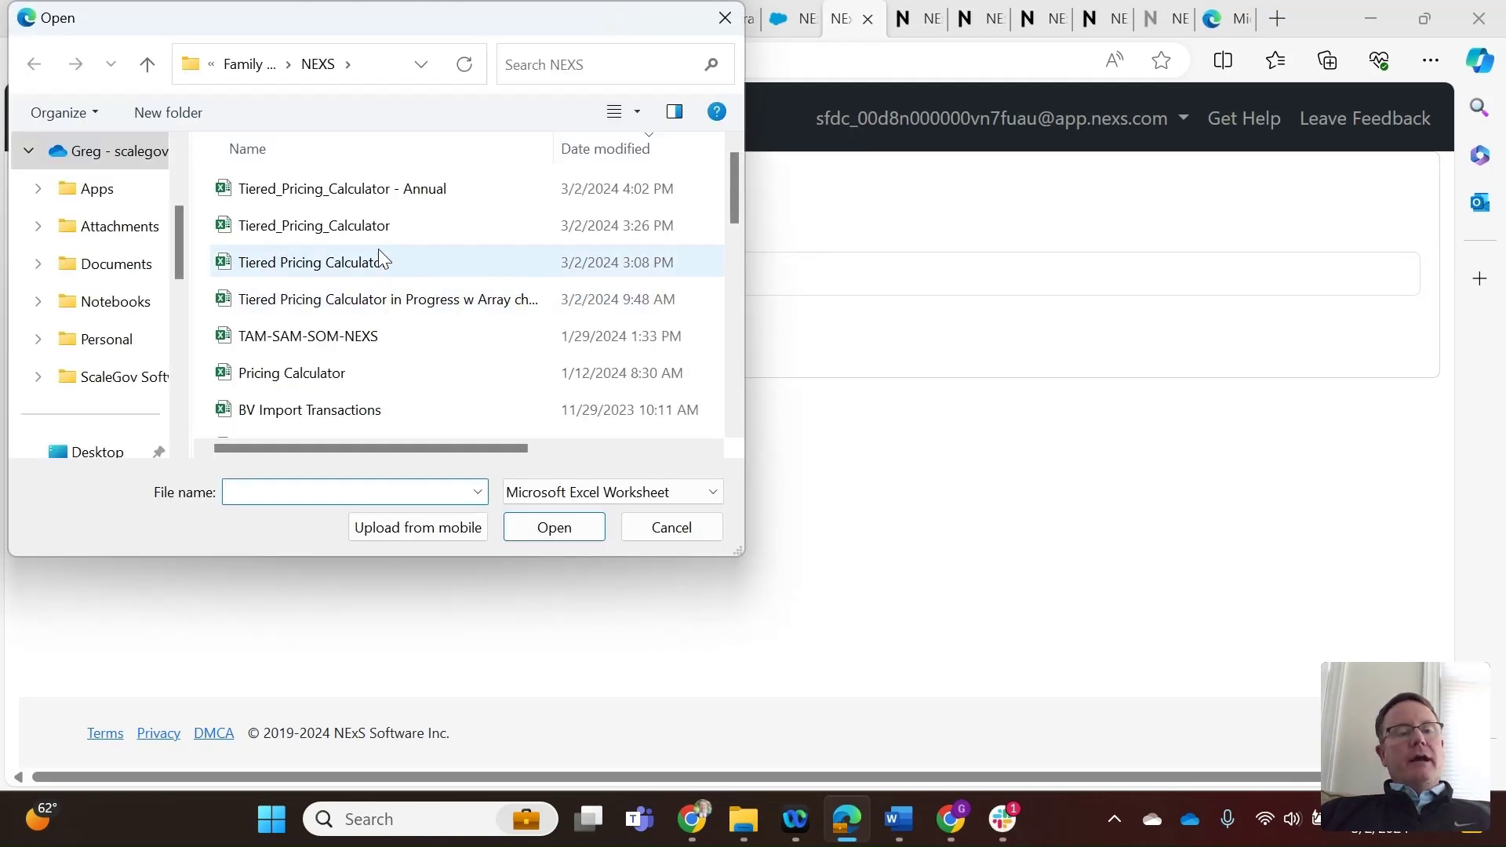
pyautogui.click(390, 196)
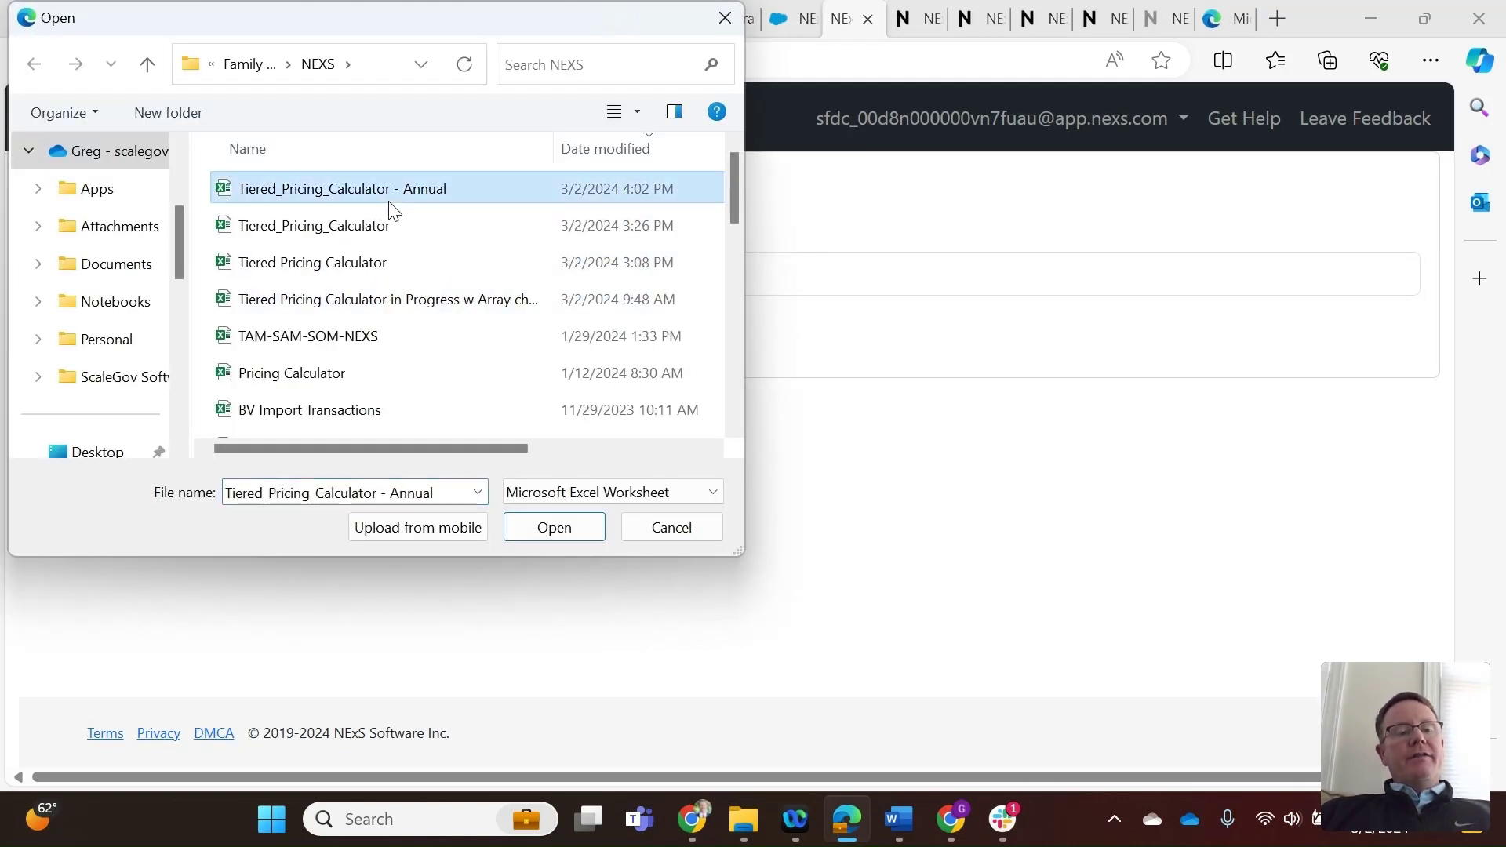
pyautogui.click(555, 528)
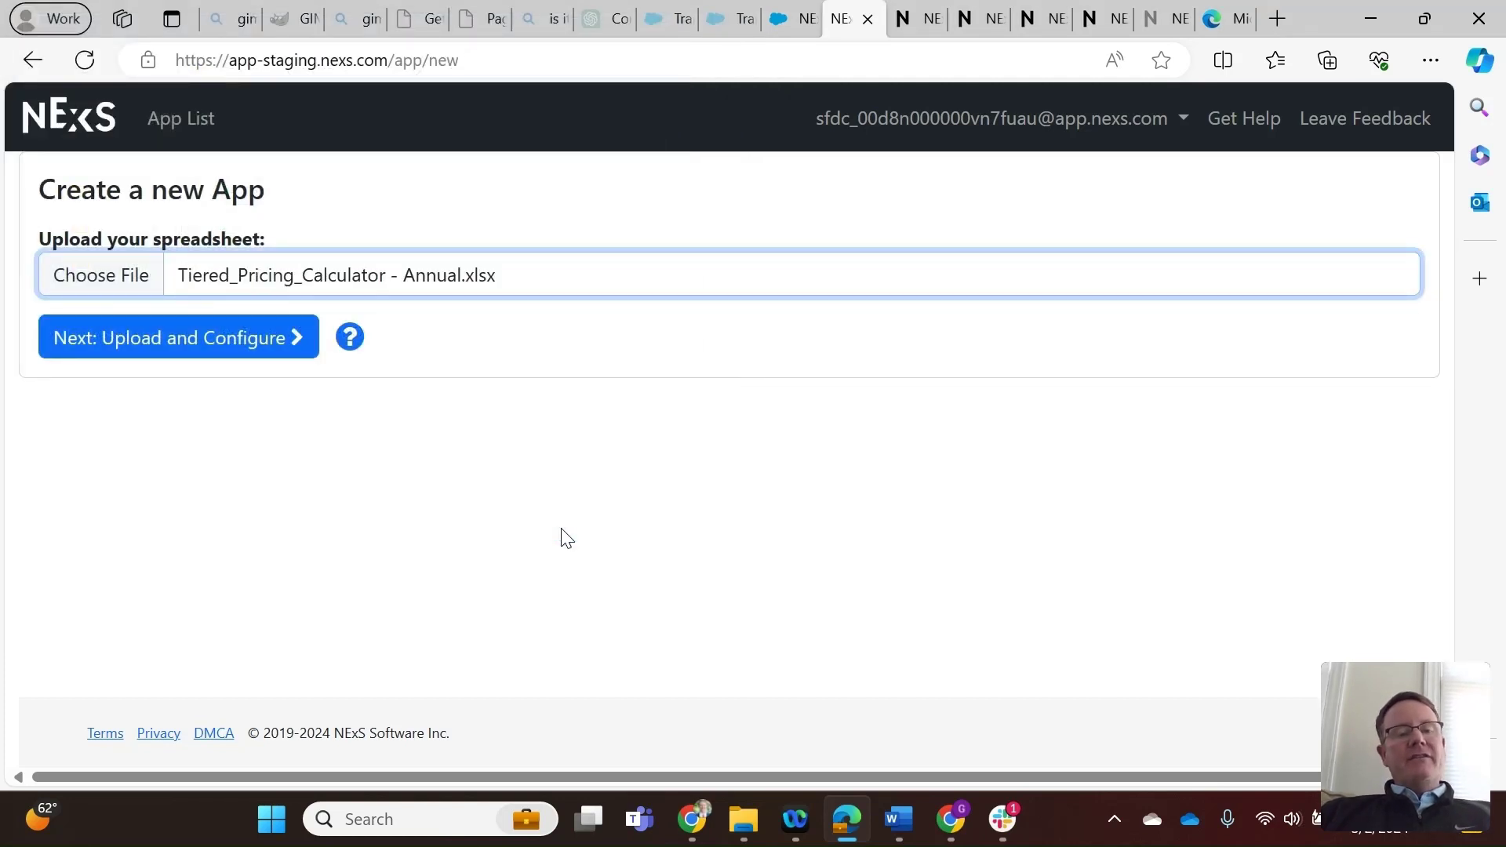
pyautogui.click(229, 345)
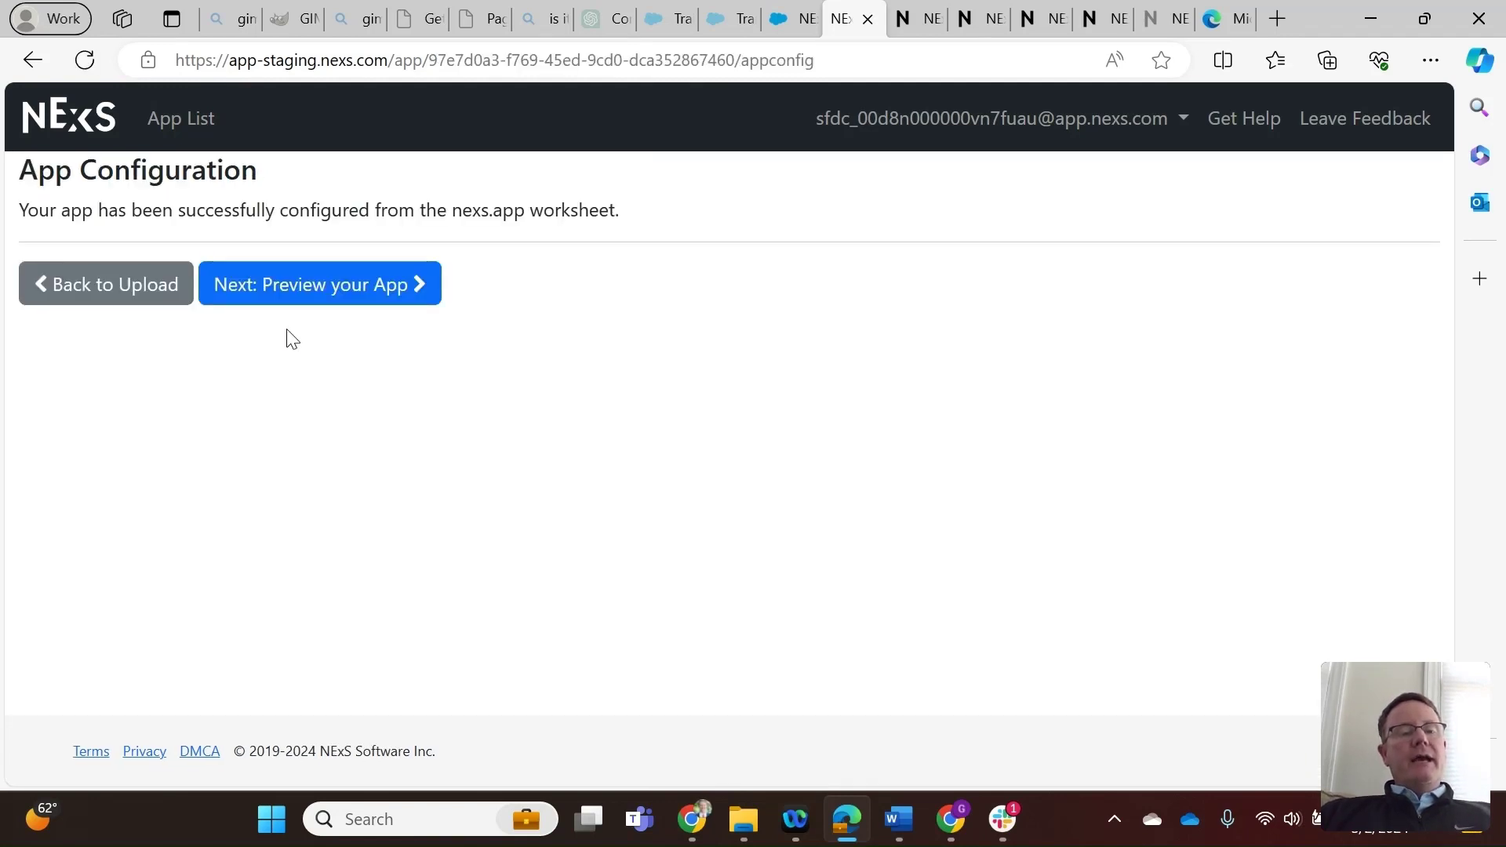
# Preview the new app and test its tiered pricing calculator with the Users value set to 51.
pyautogui.click(349, 292)
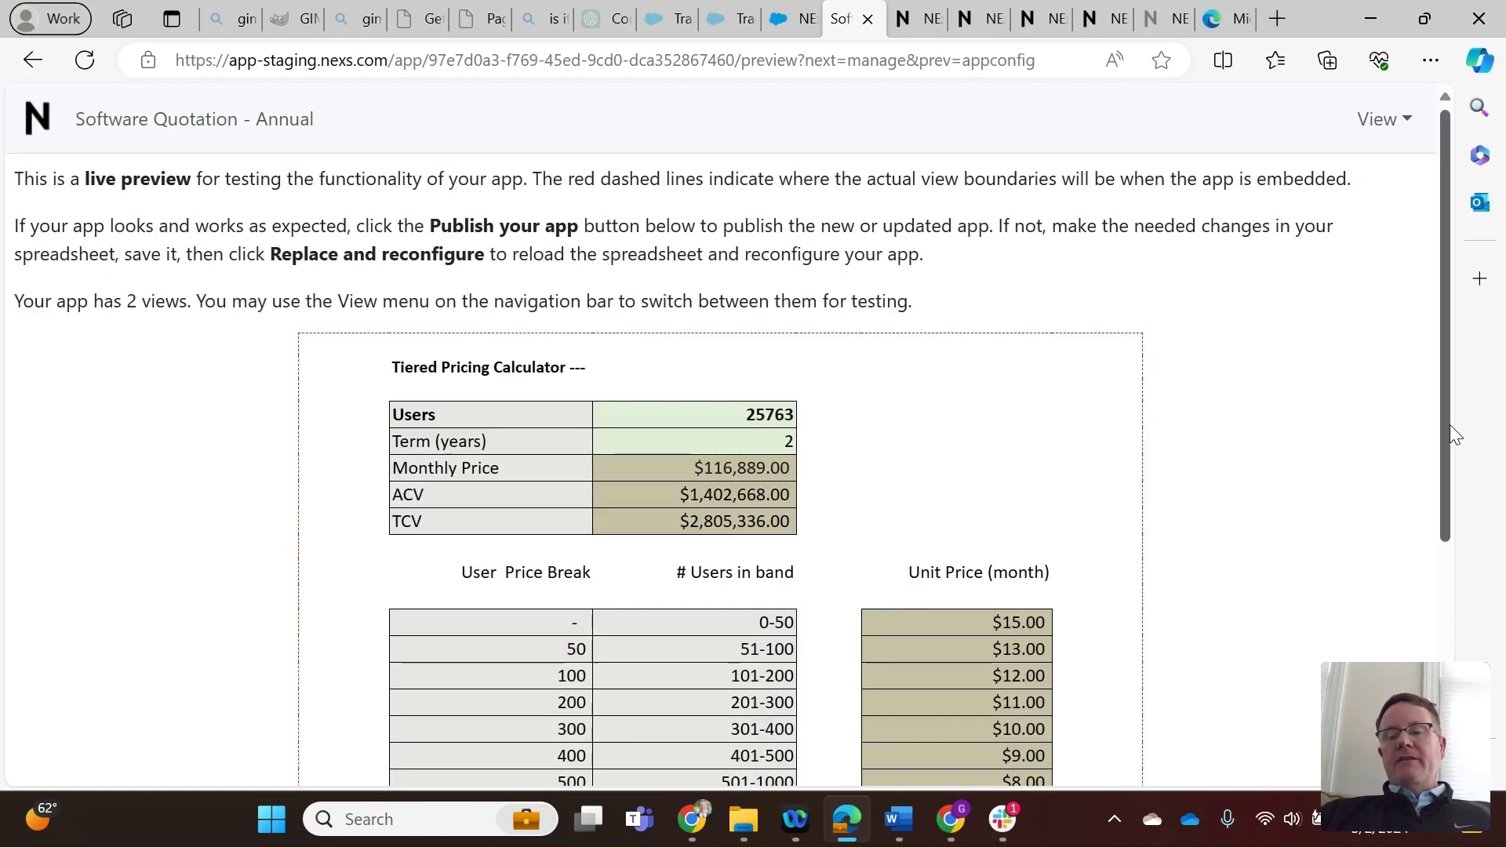
pyautogui.moveTo(1449, 425); pyautogui.dragTo(1503, 613)
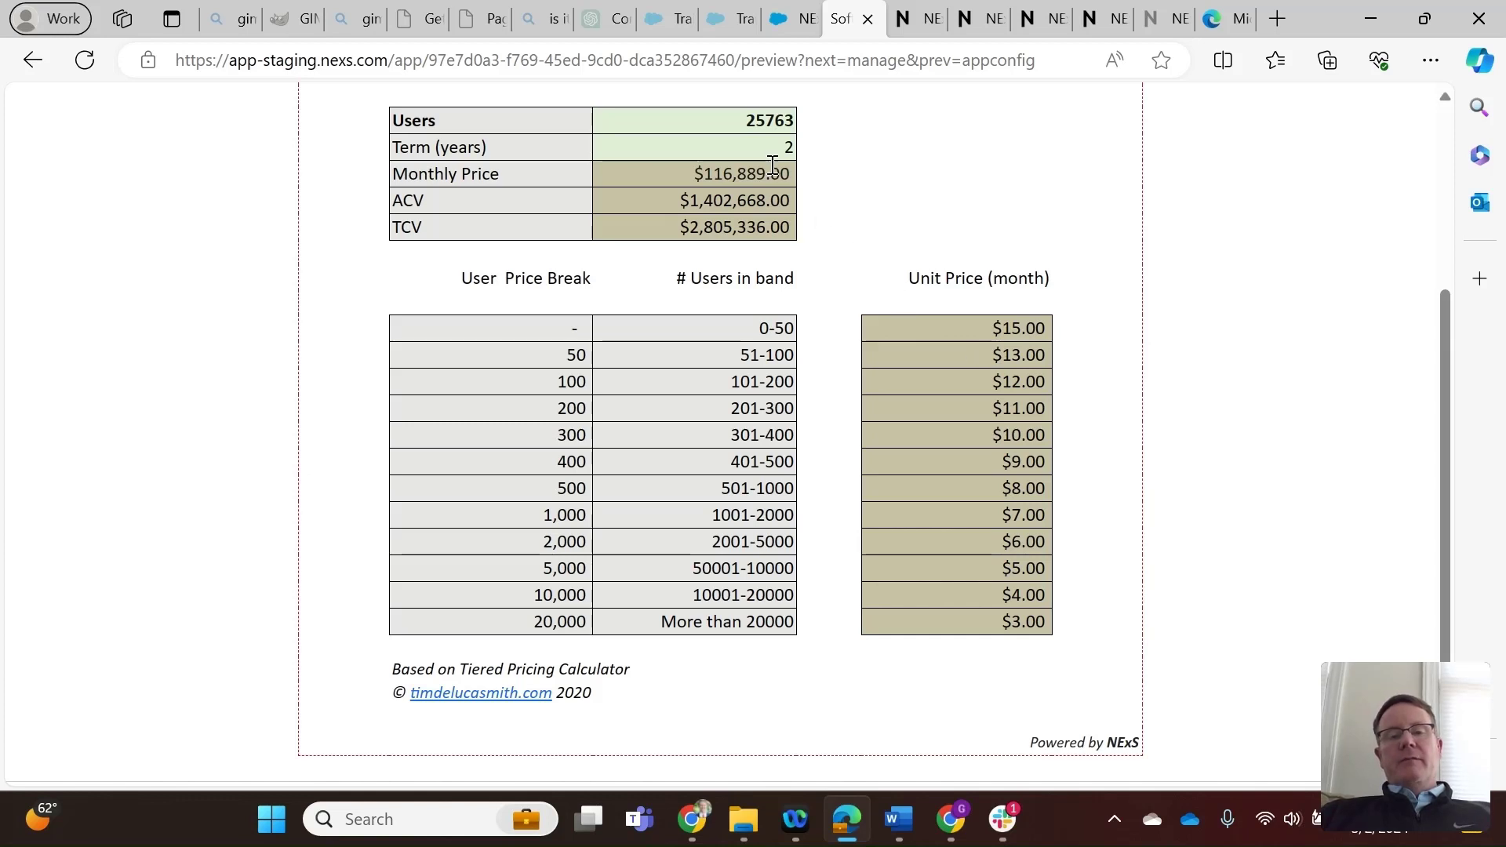
pyautogui.click(788, 123)
pyautogui.press('BackSpace')
pyautogui.press('BackSpace')
pyautogui.press('BackSpace')
pyautogui.press('BackSpace')
pyautogui.press('BackSpace')
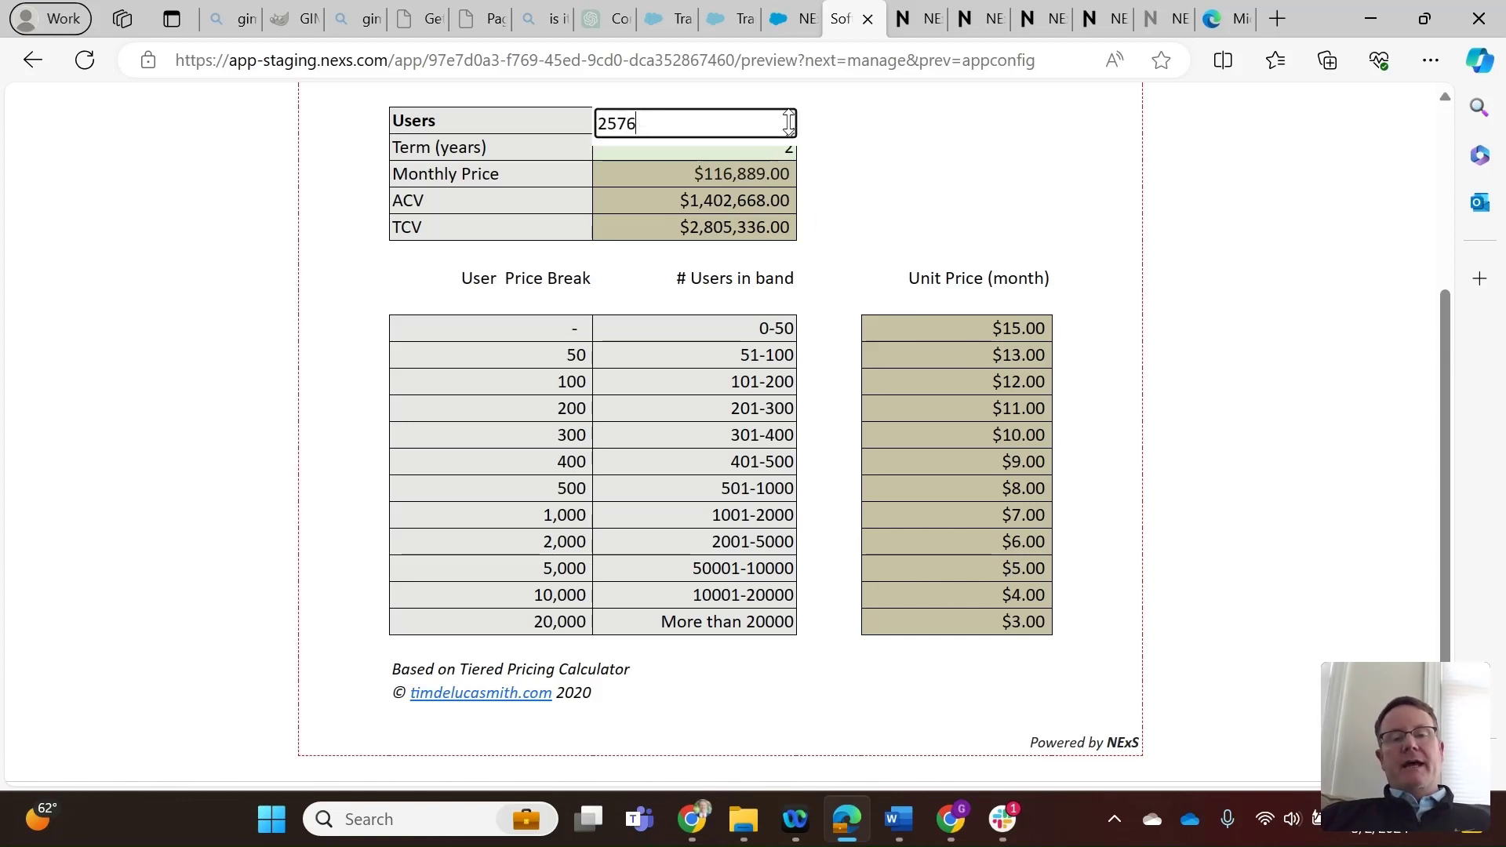
pyautogui.write('5')
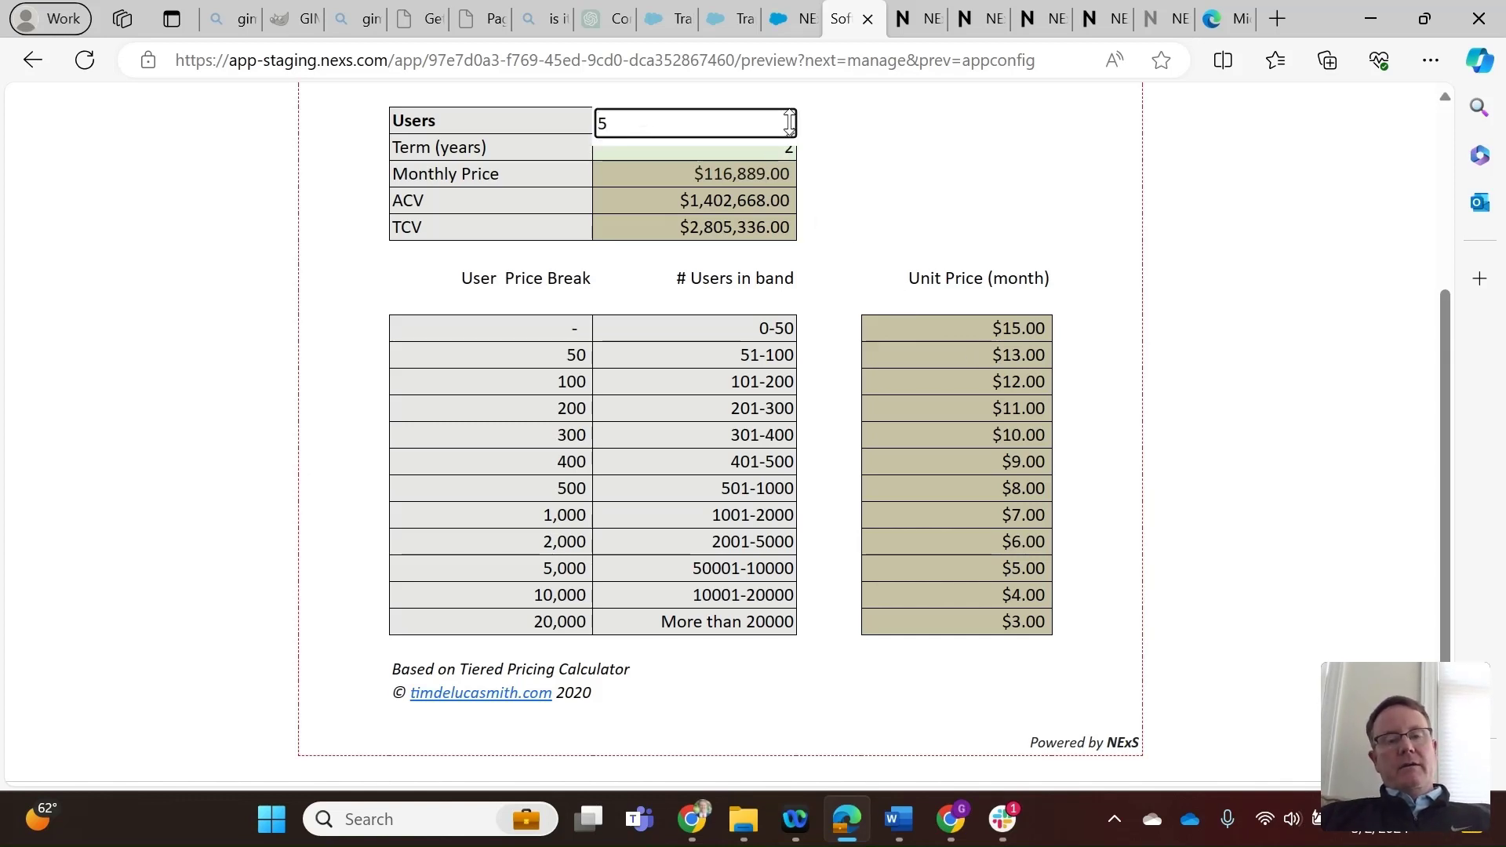
pyautogui.write('1')
pyautogui.press('Return')
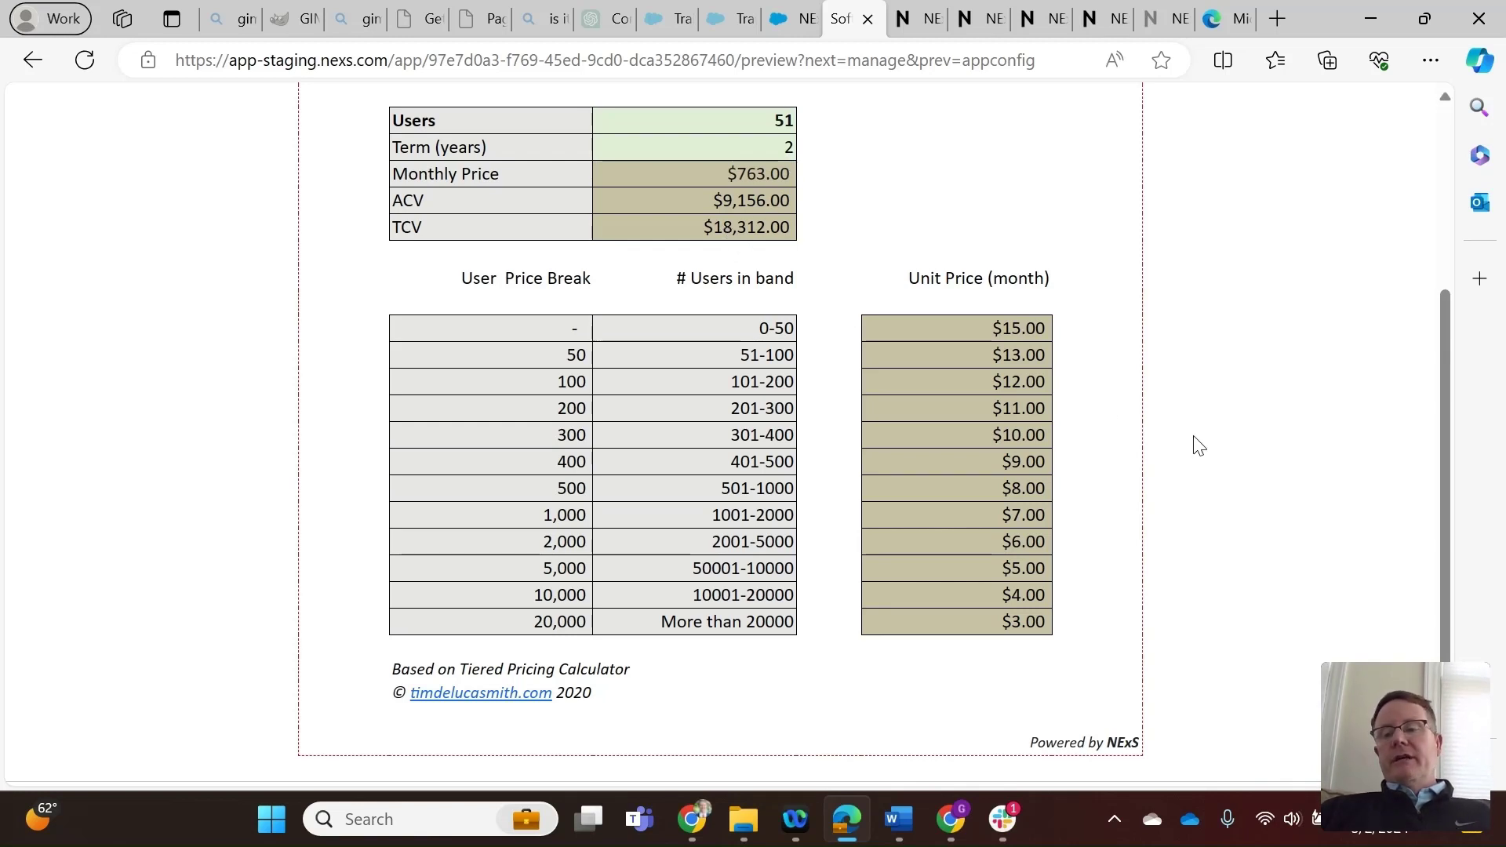
# Publish and deploy the Software Quotation - Annual app, and refresh the available sheets list in Salesforce's NExS Settings.
pyautogui.moveTo(1442, 450); pyautogui.dragTo(1475, 571)
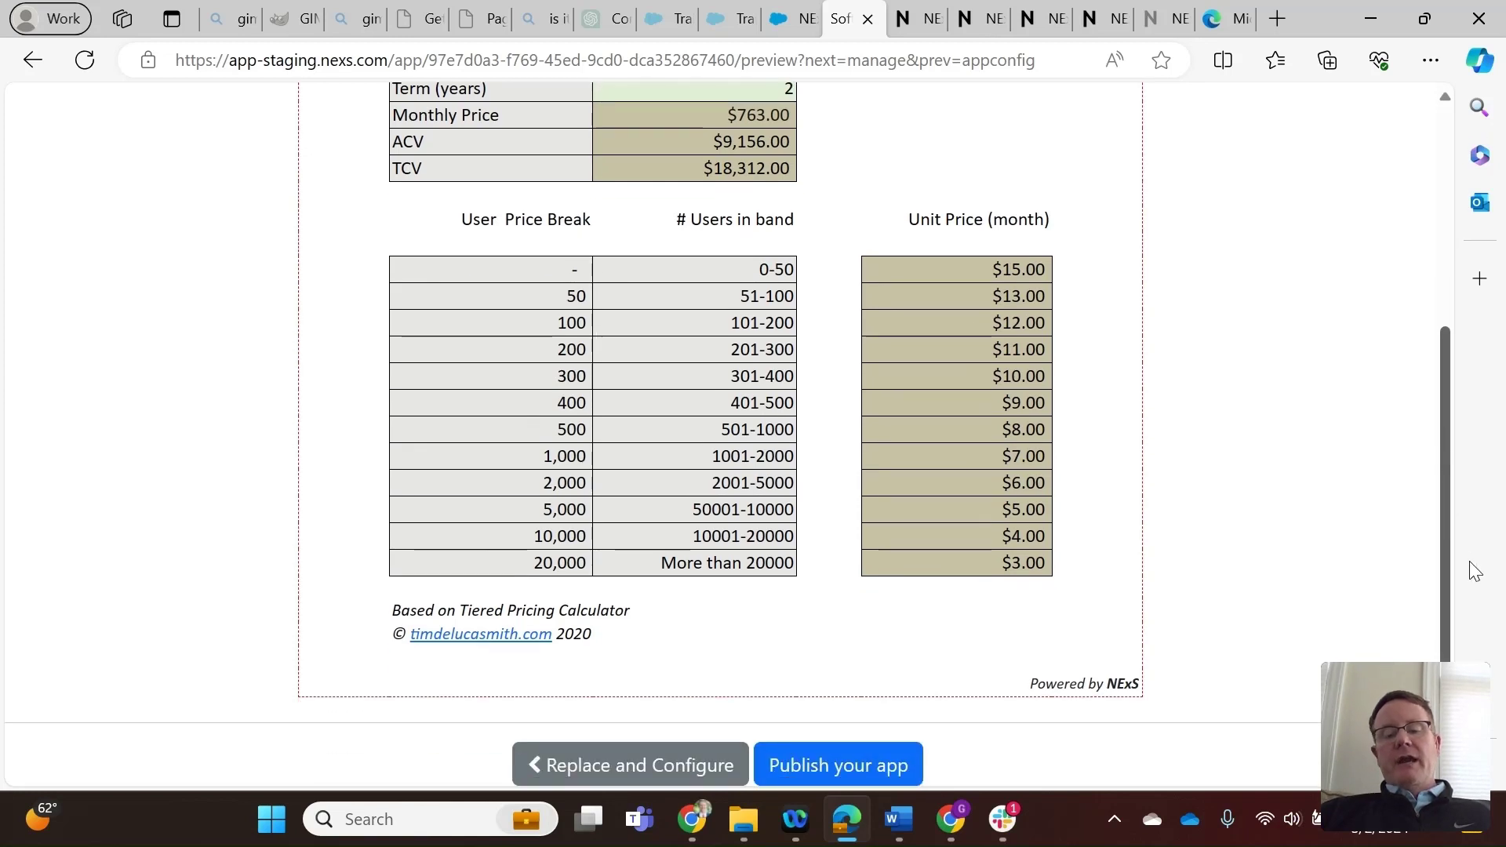
pyautogui.click(858, 770)
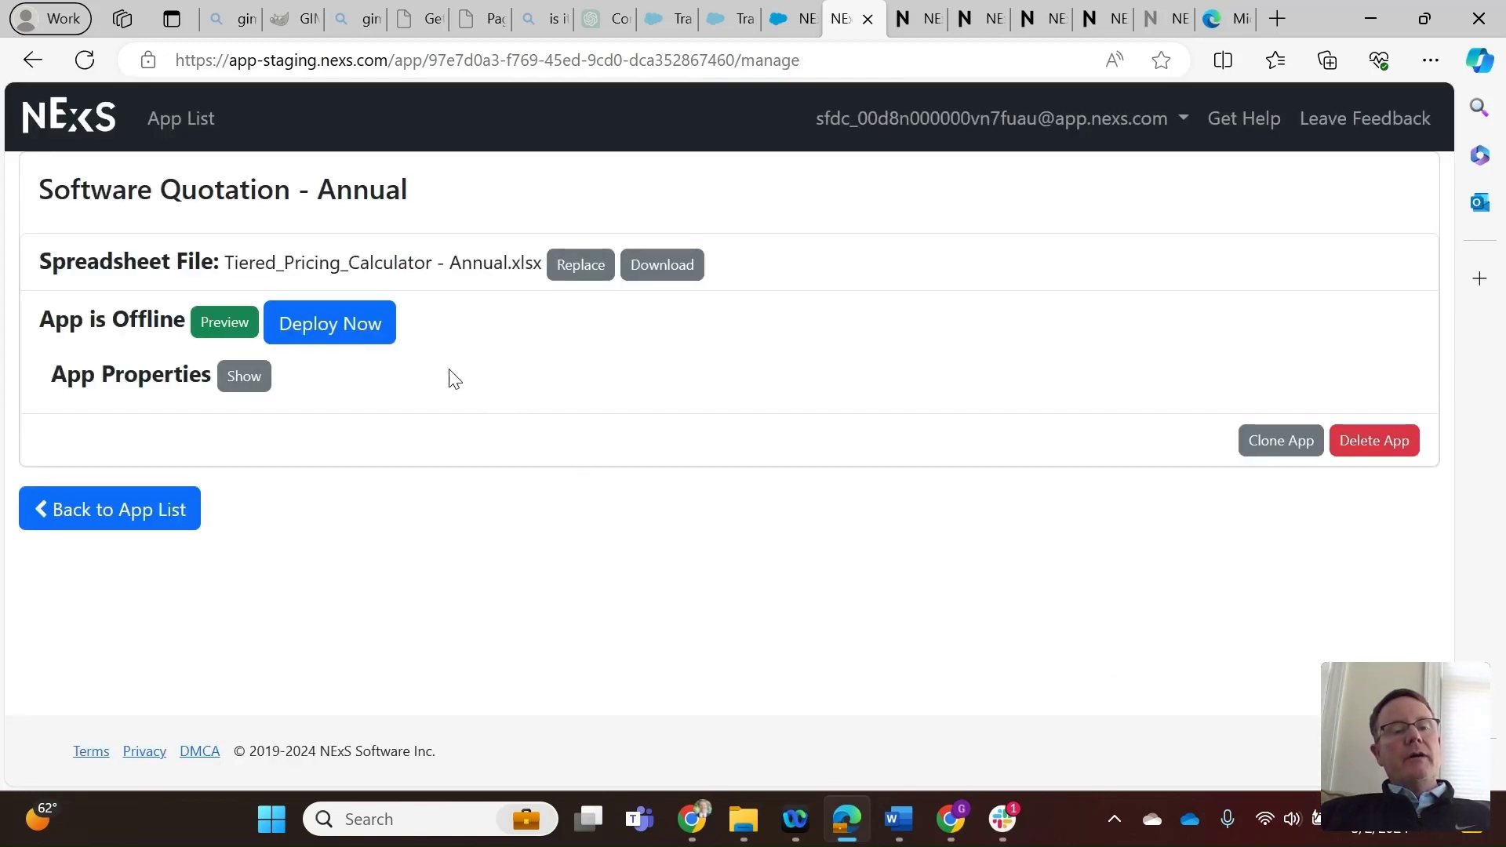
pyautogui.click(336, 331)
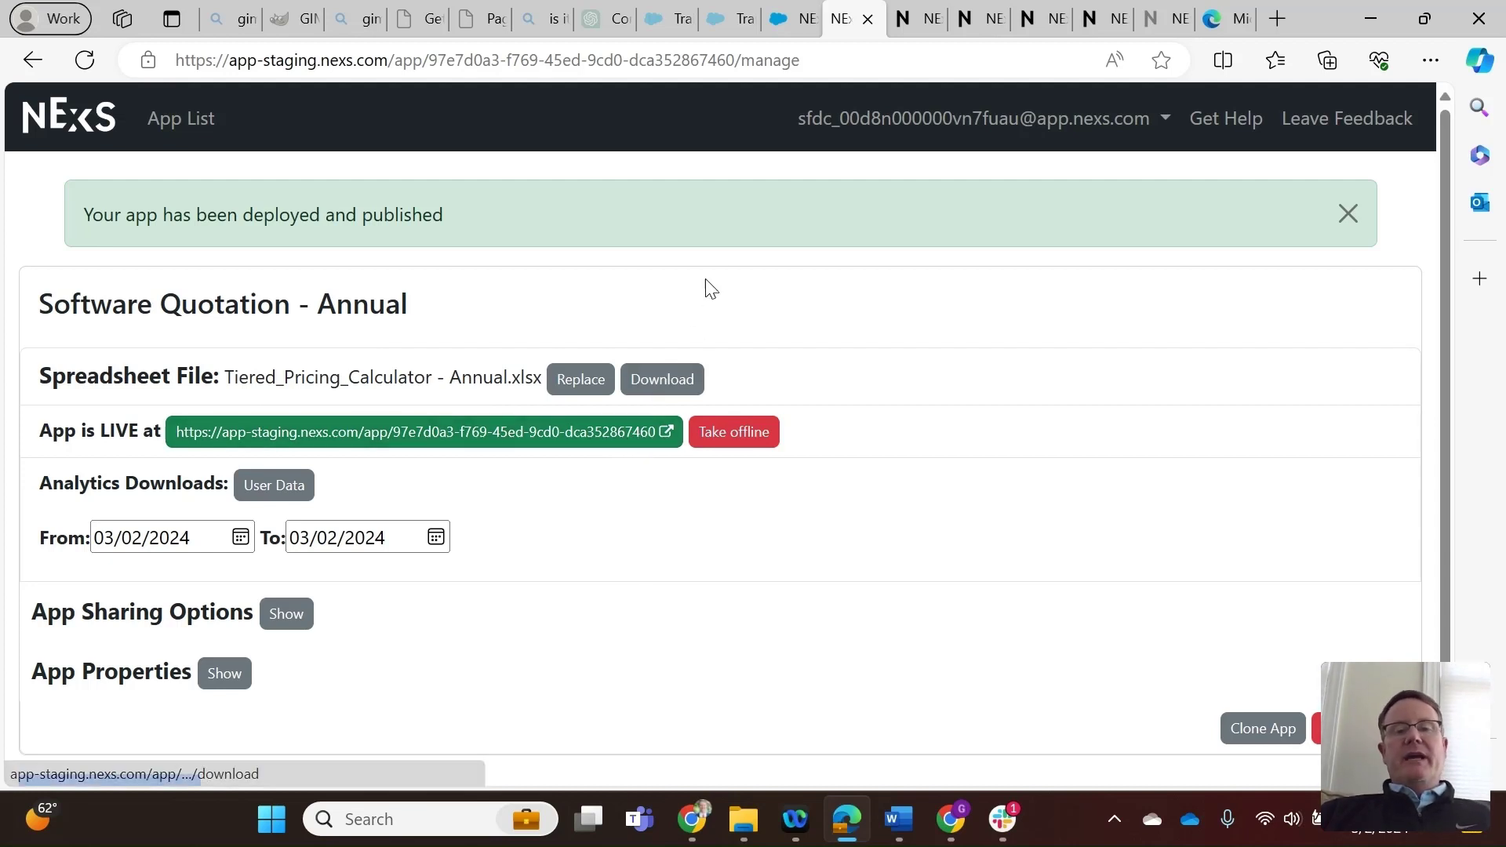
pyautogui.click(790, 20)
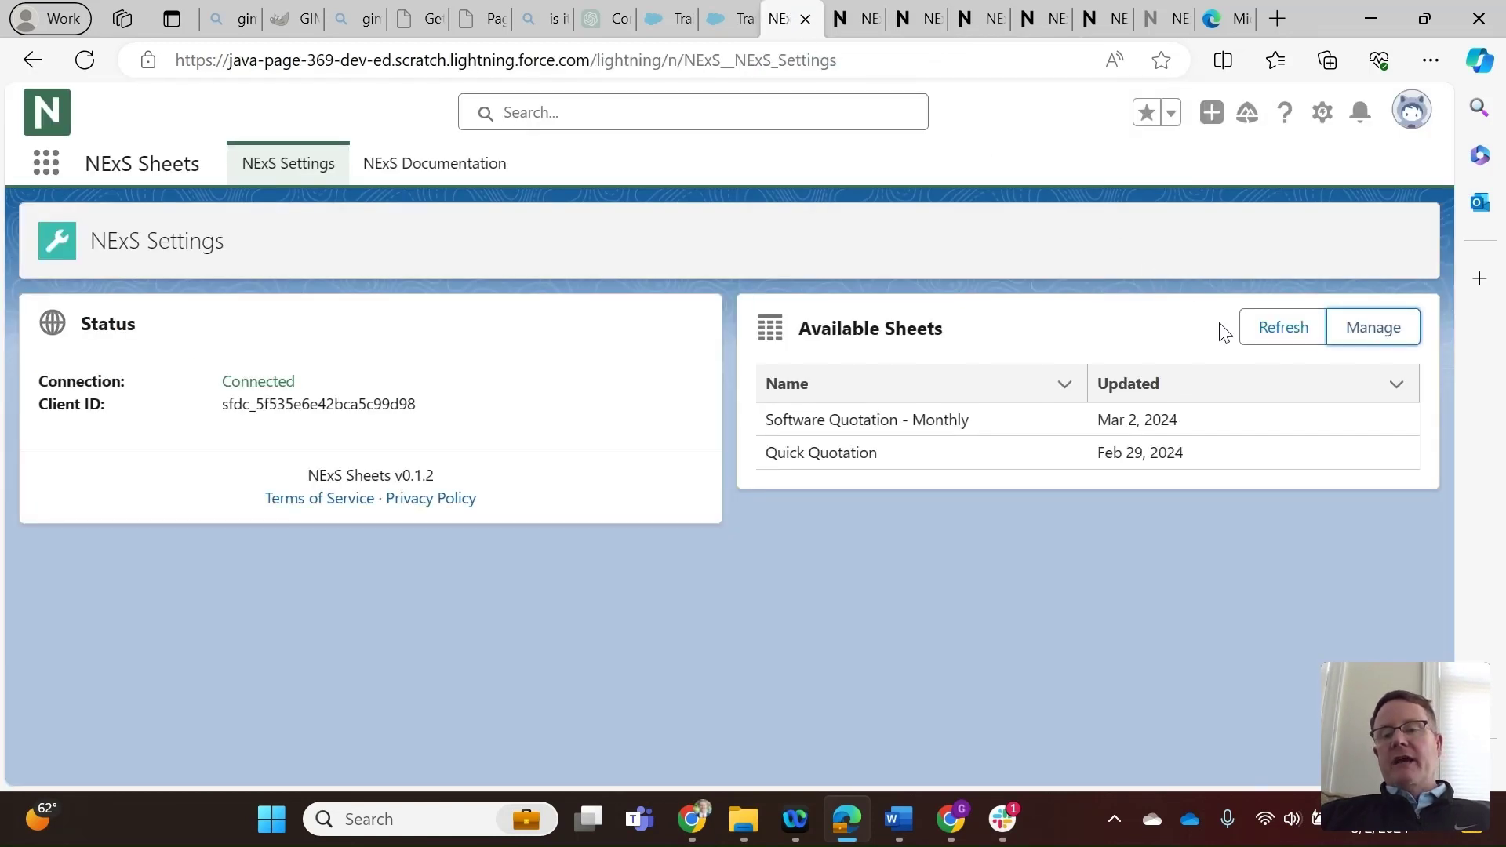
pyautogui.click(1283, 328)
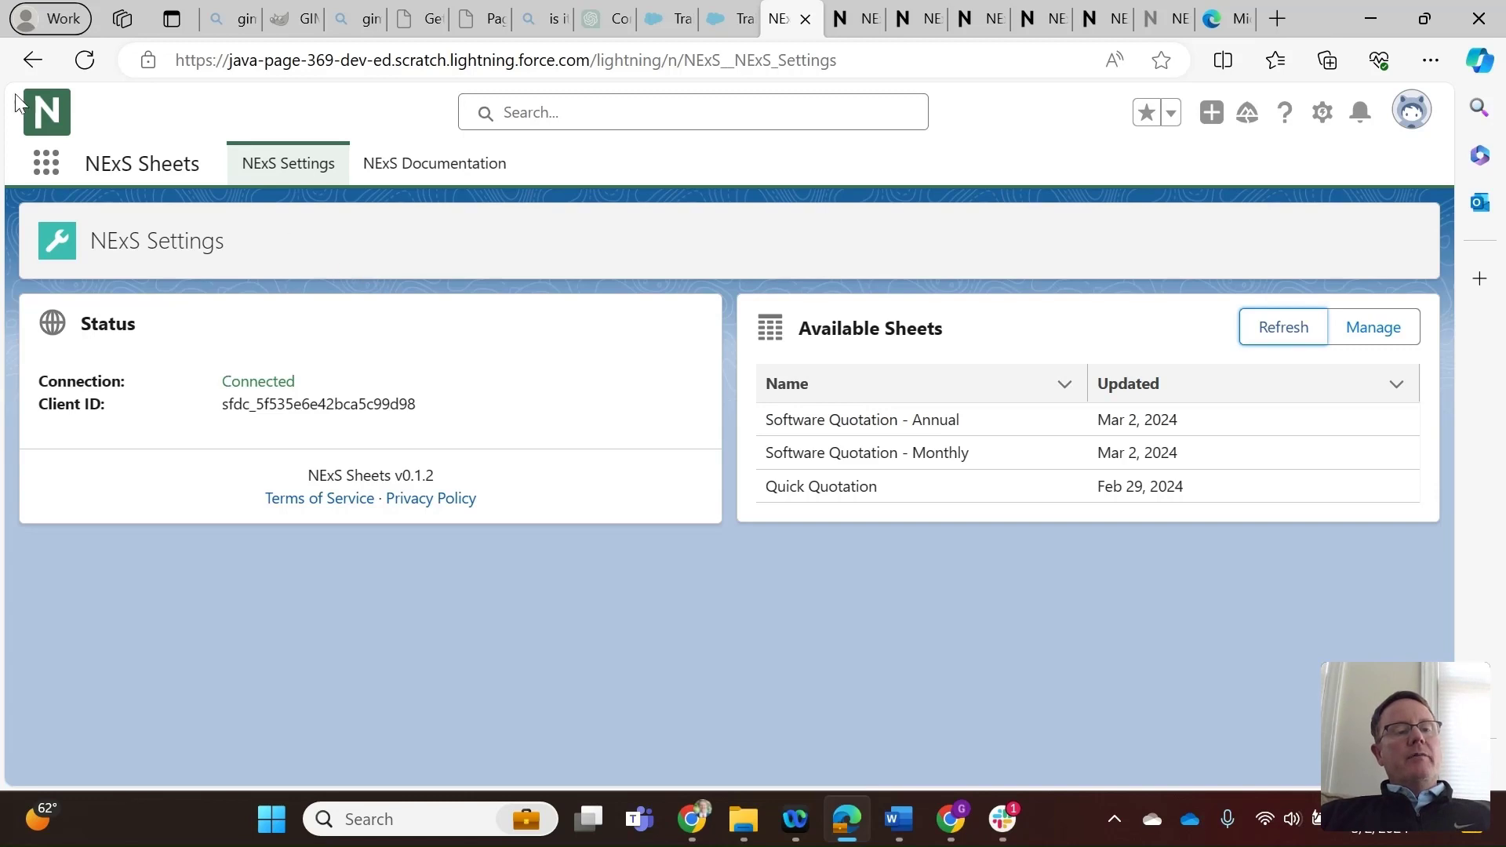
# Switch back to the Sales app and open the Broadway Tech- opportunity record.
pyautogui.click(47, 162)
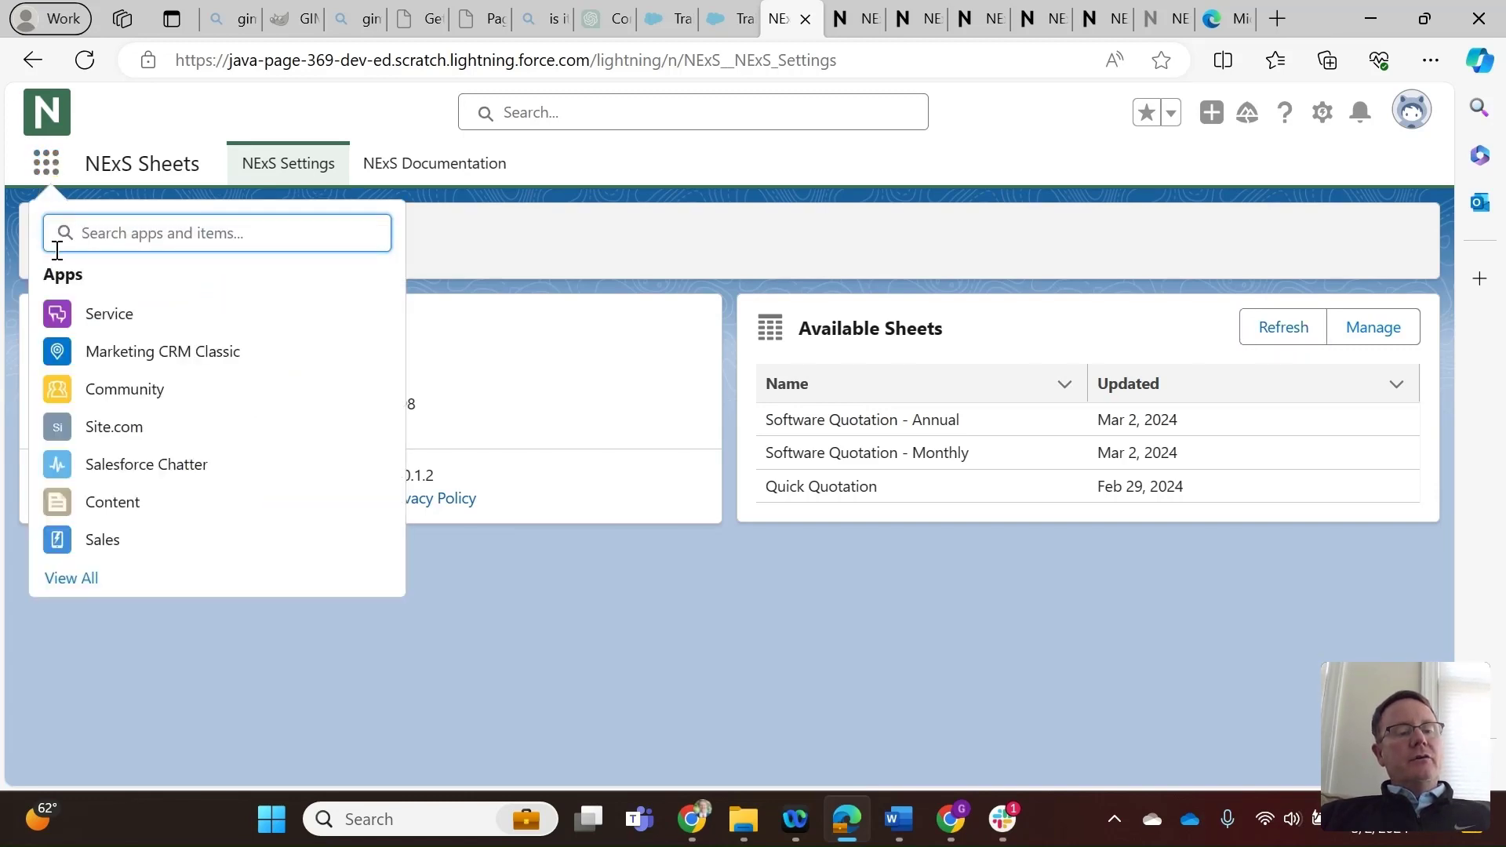
pyautogui.click(105, 541)
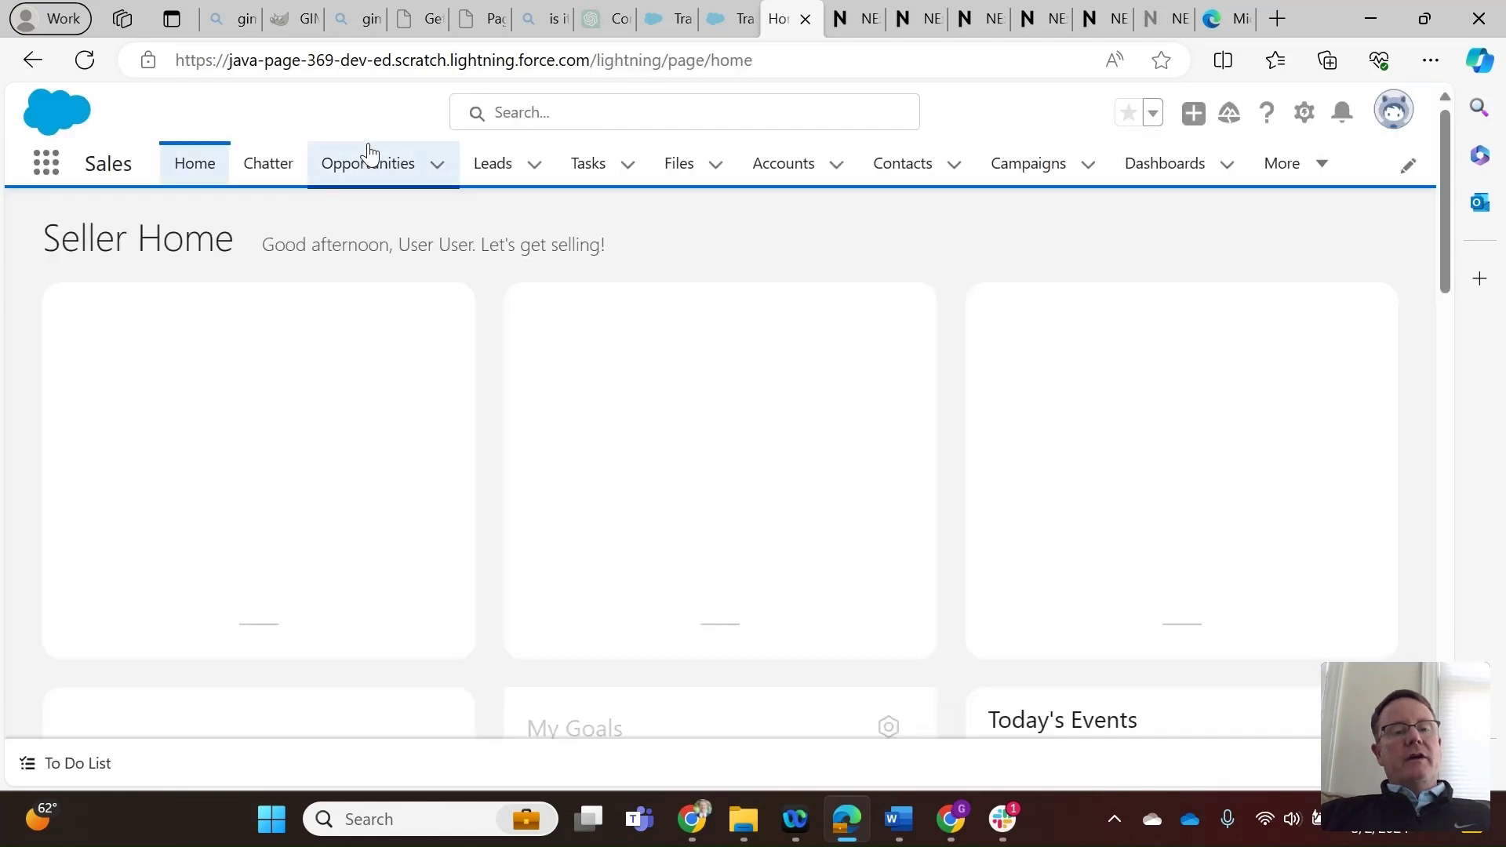
pyautogui.click(368, 153)
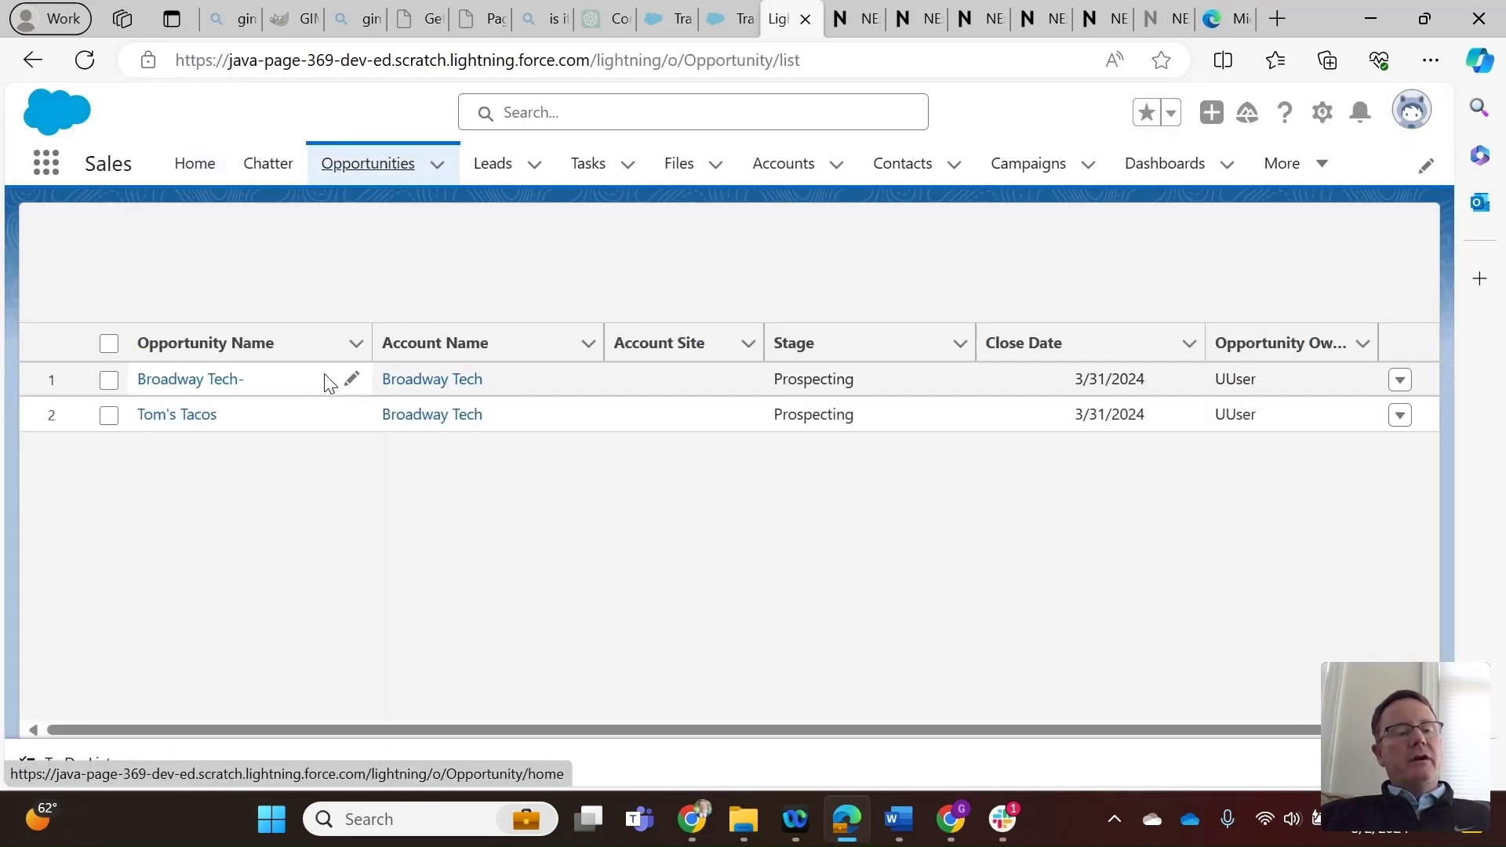
pyautogui.click(212, 382)
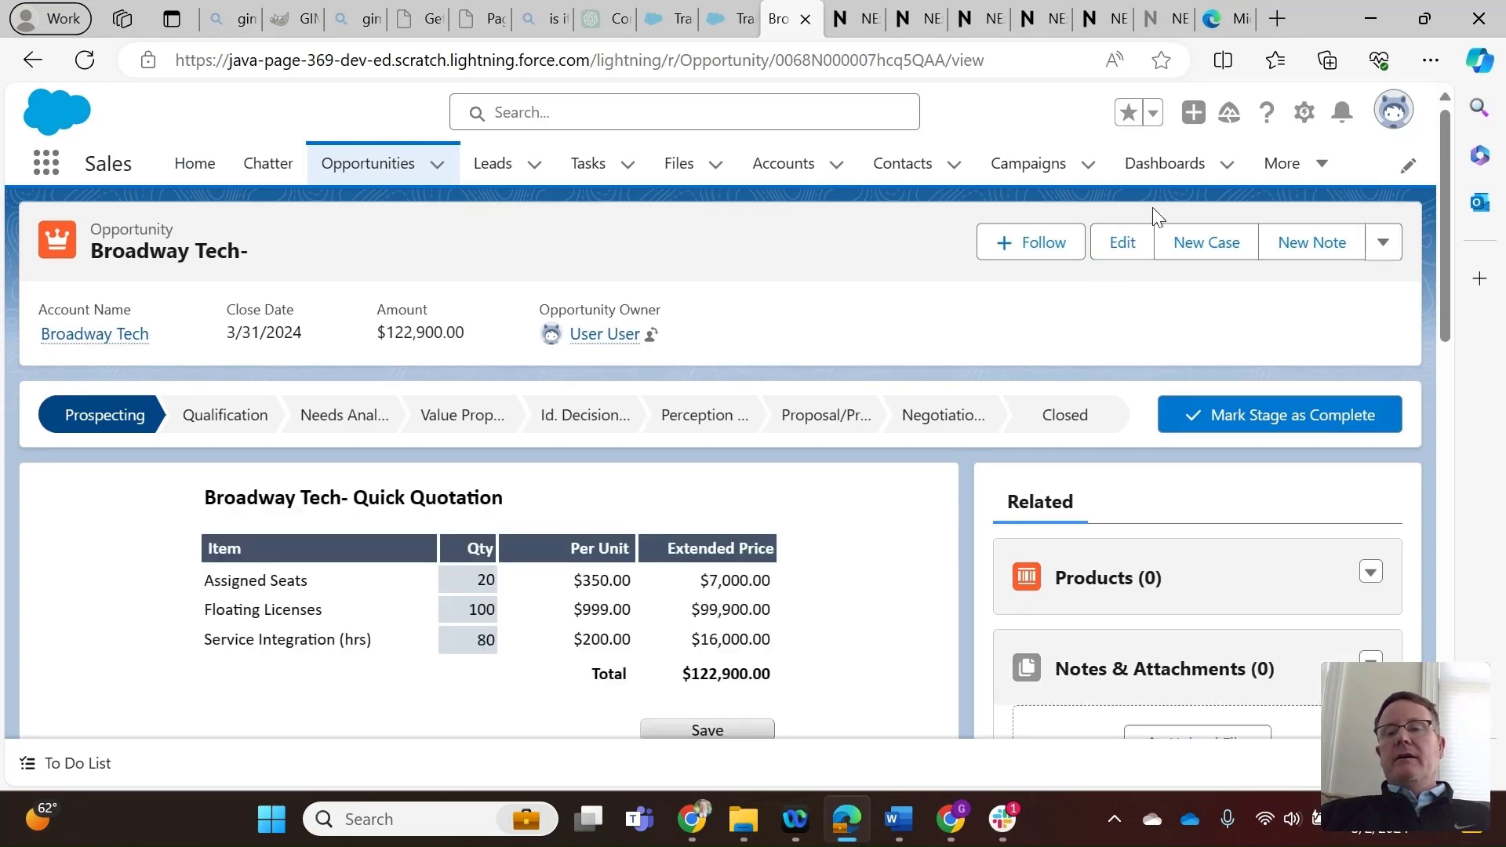
# Open the opportunity record page for editing and place a custom NExS Sheet component above the Quick Quotation sheet.
pyautogui.click(1303, 116)
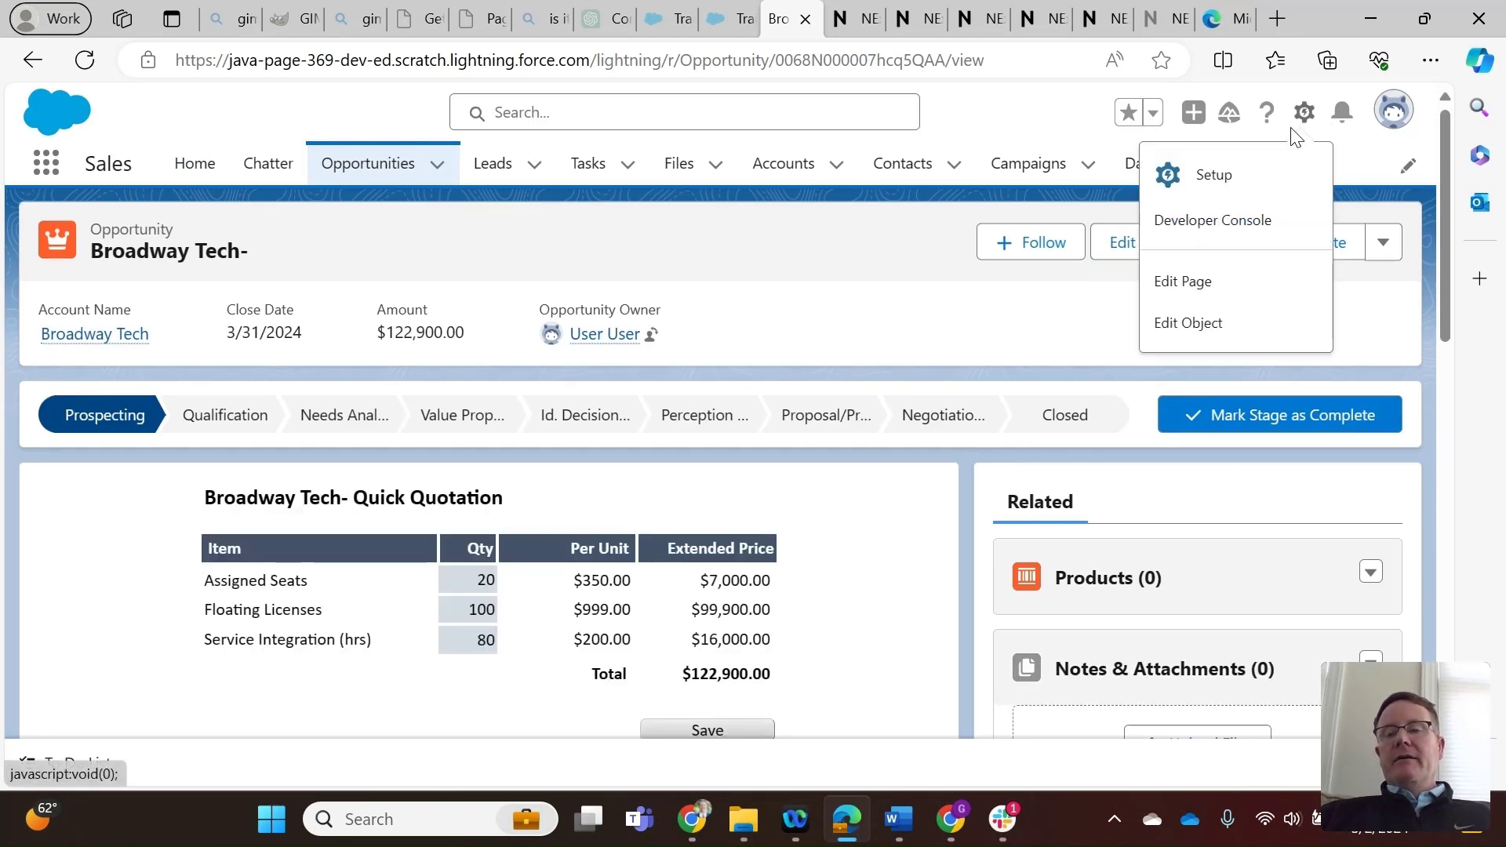
pyautogui.click(1206, 283)
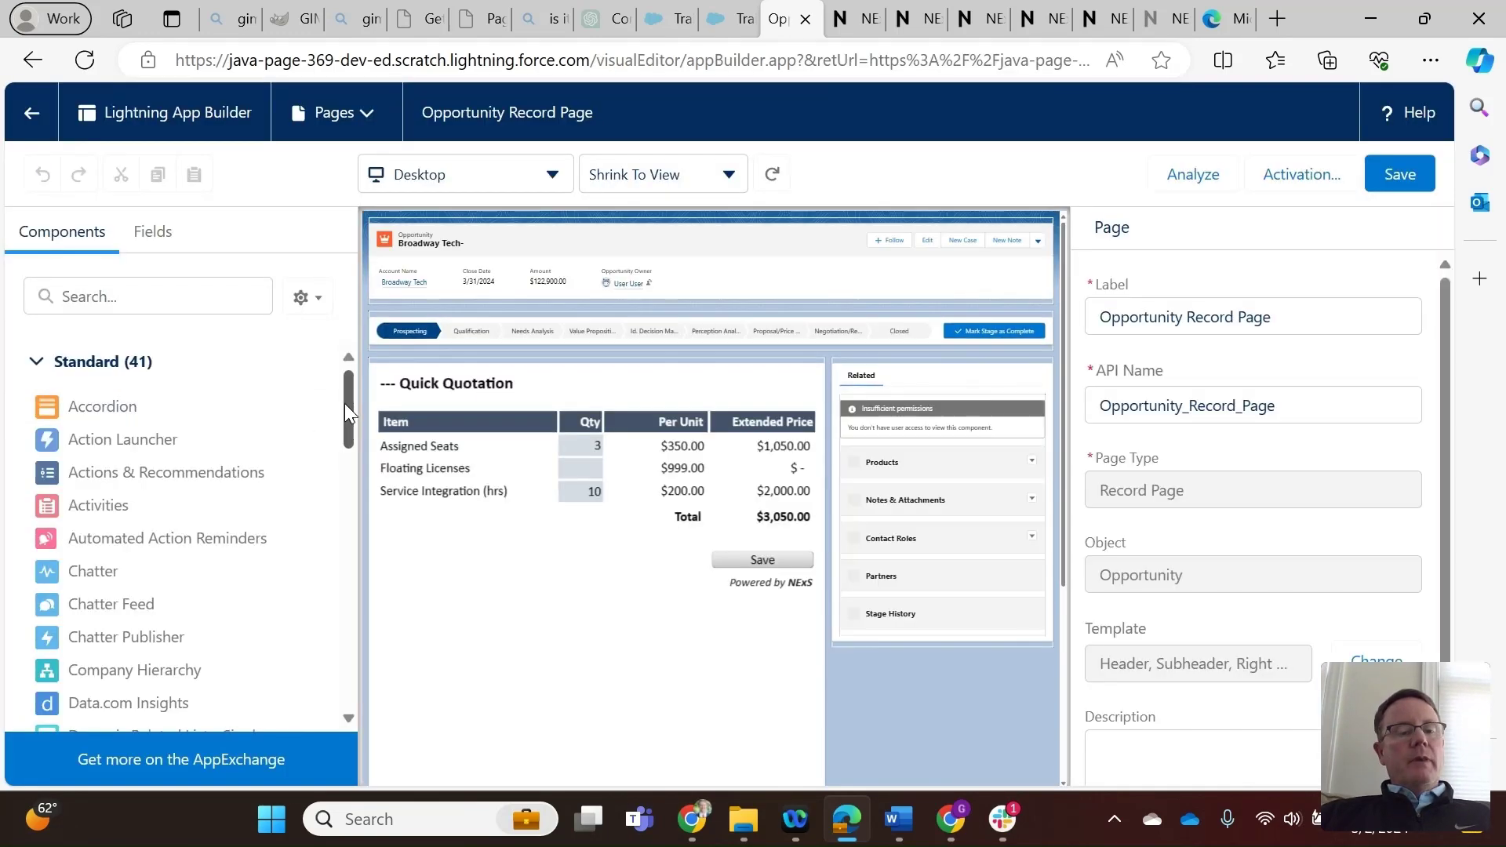
pyautogui.moveTo(345, 403); pyautogui.dragTo(407, 663)
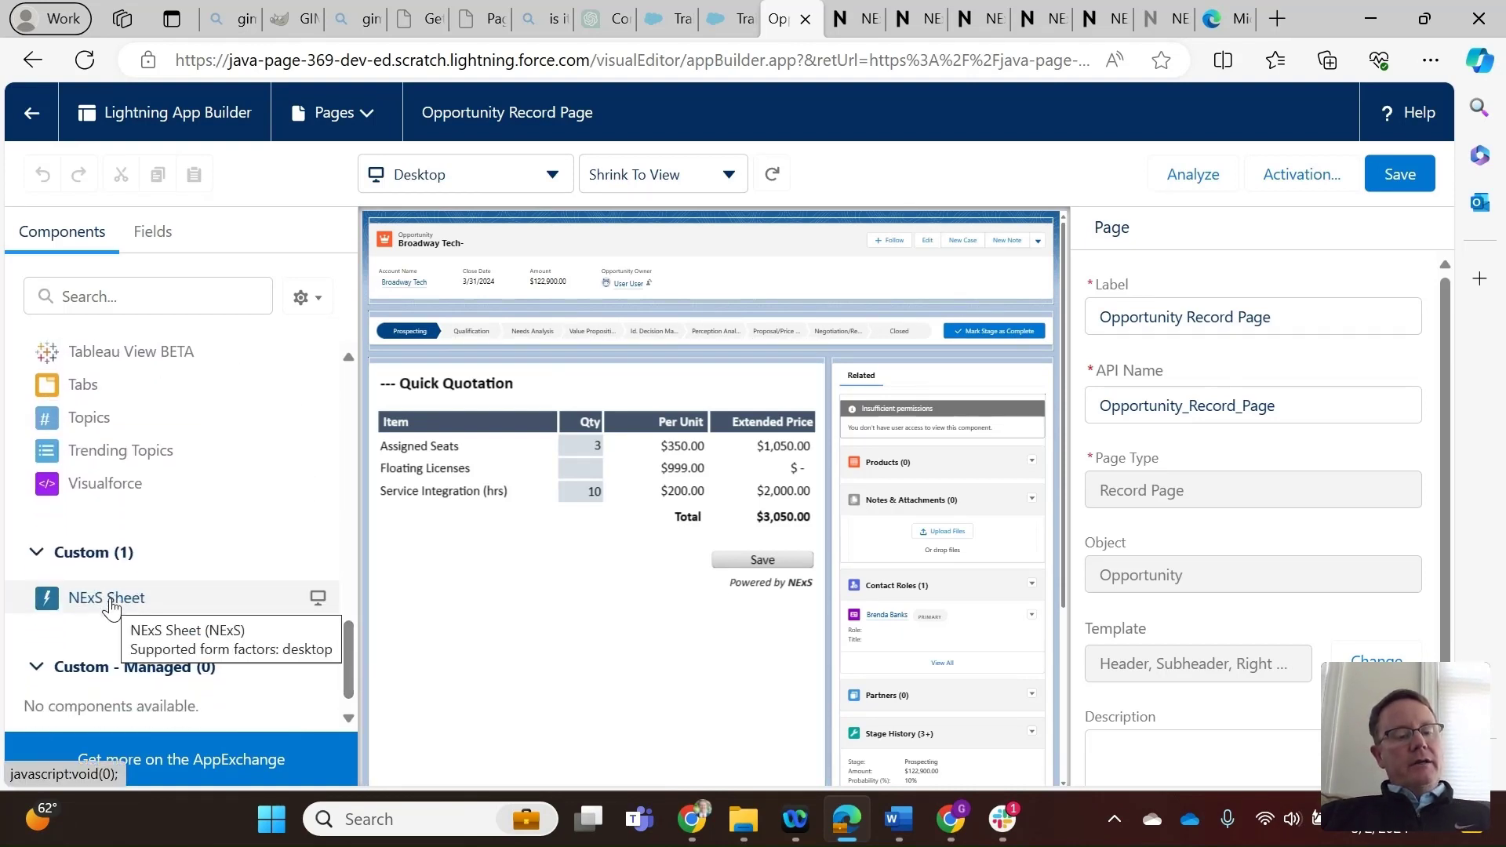
pyautogui.moveTo(110, 604); pyautogui.dragTo(468, 370)
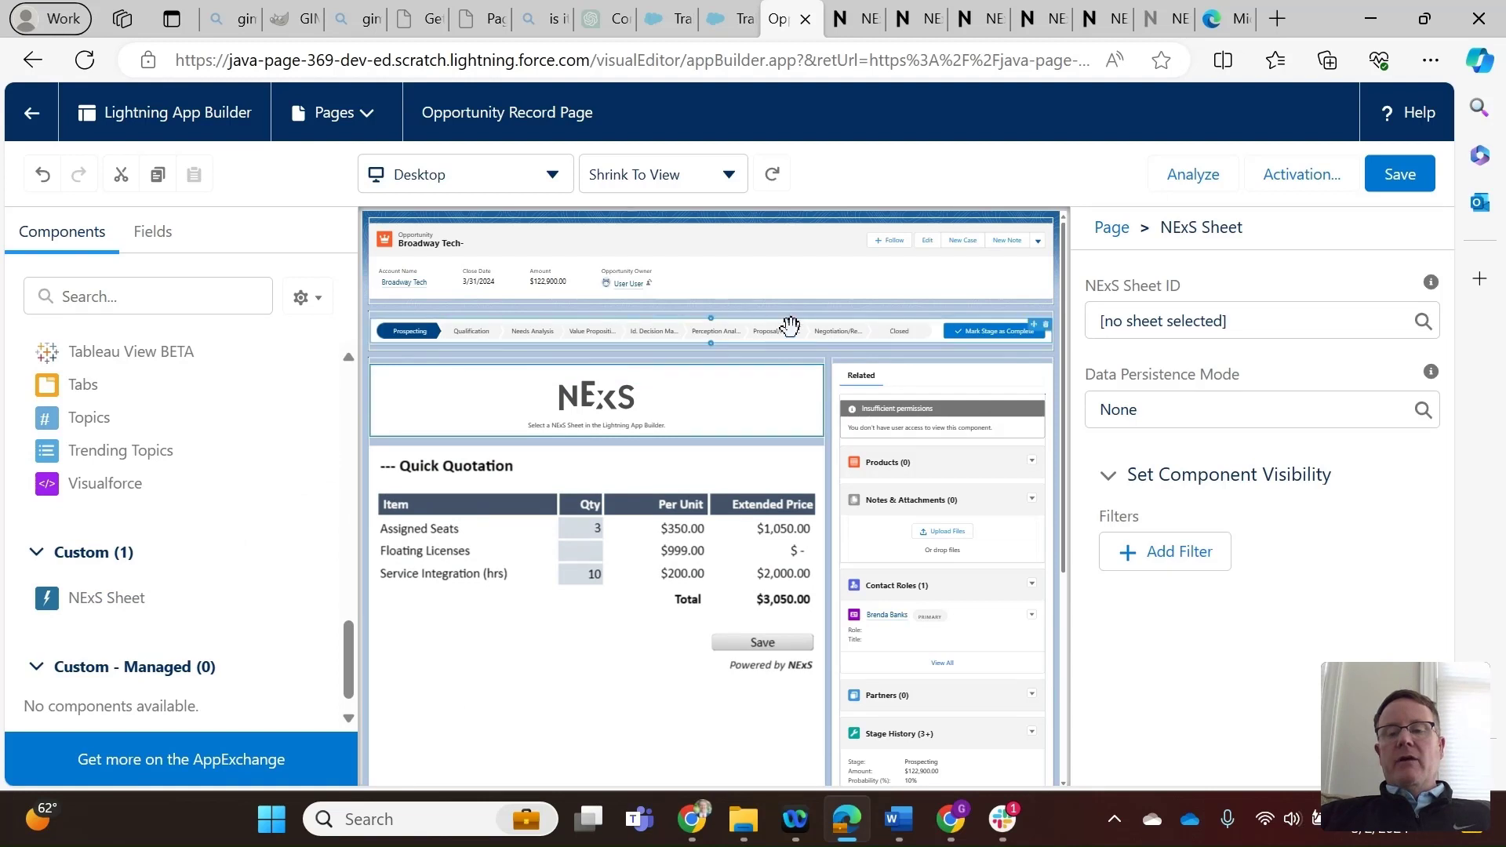
# Set the component's sheet to Software Quotation - Annual with Save with Real-time Updates persistence, then save the page and return to the record.
pyautogui.click(1233, 321)
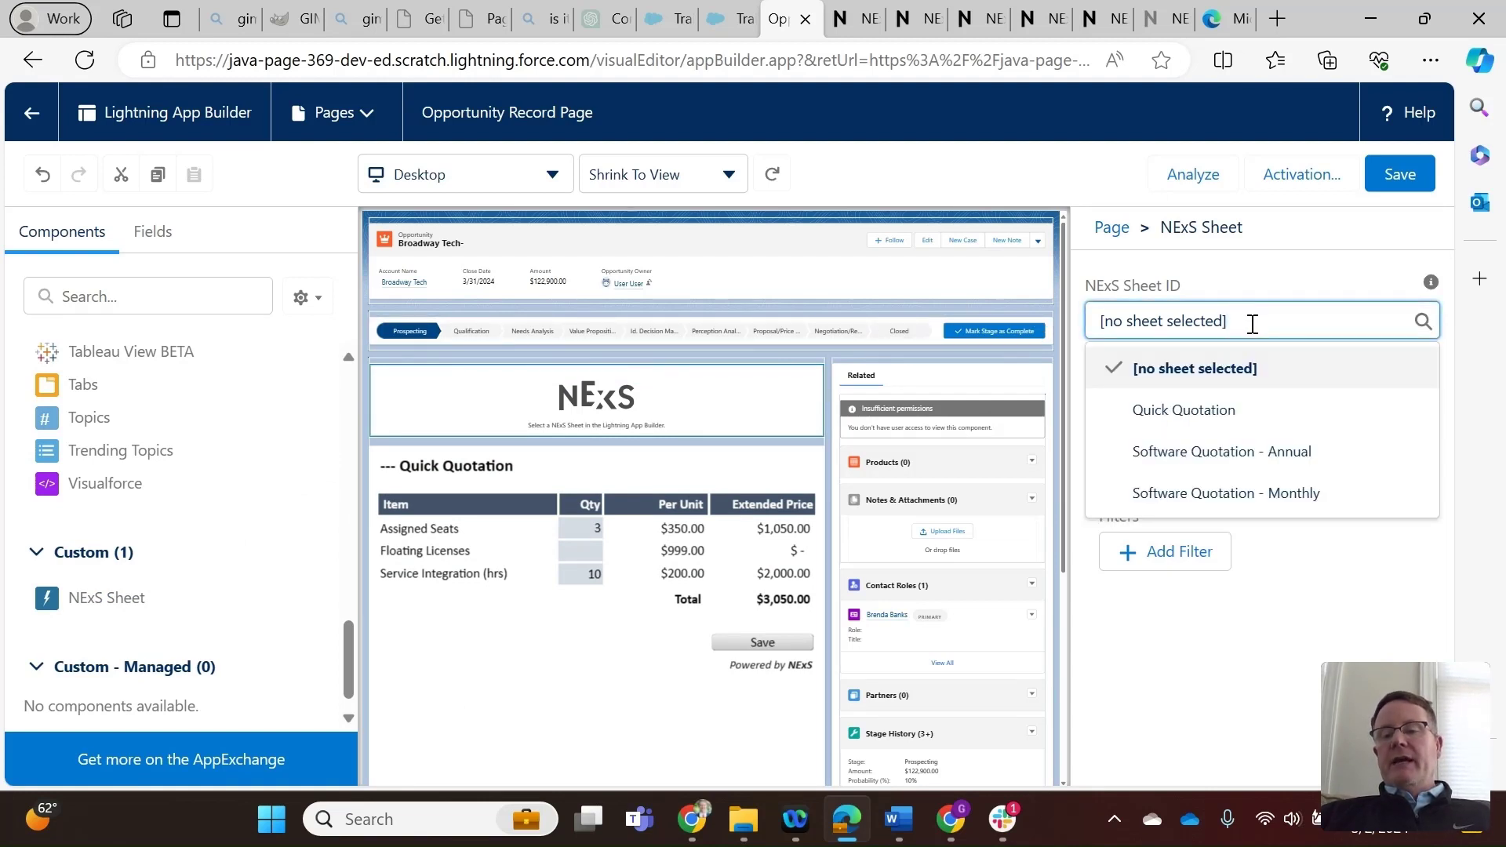
pyautogui.click(1269, 463)
pyautogui.click(1210, 413)
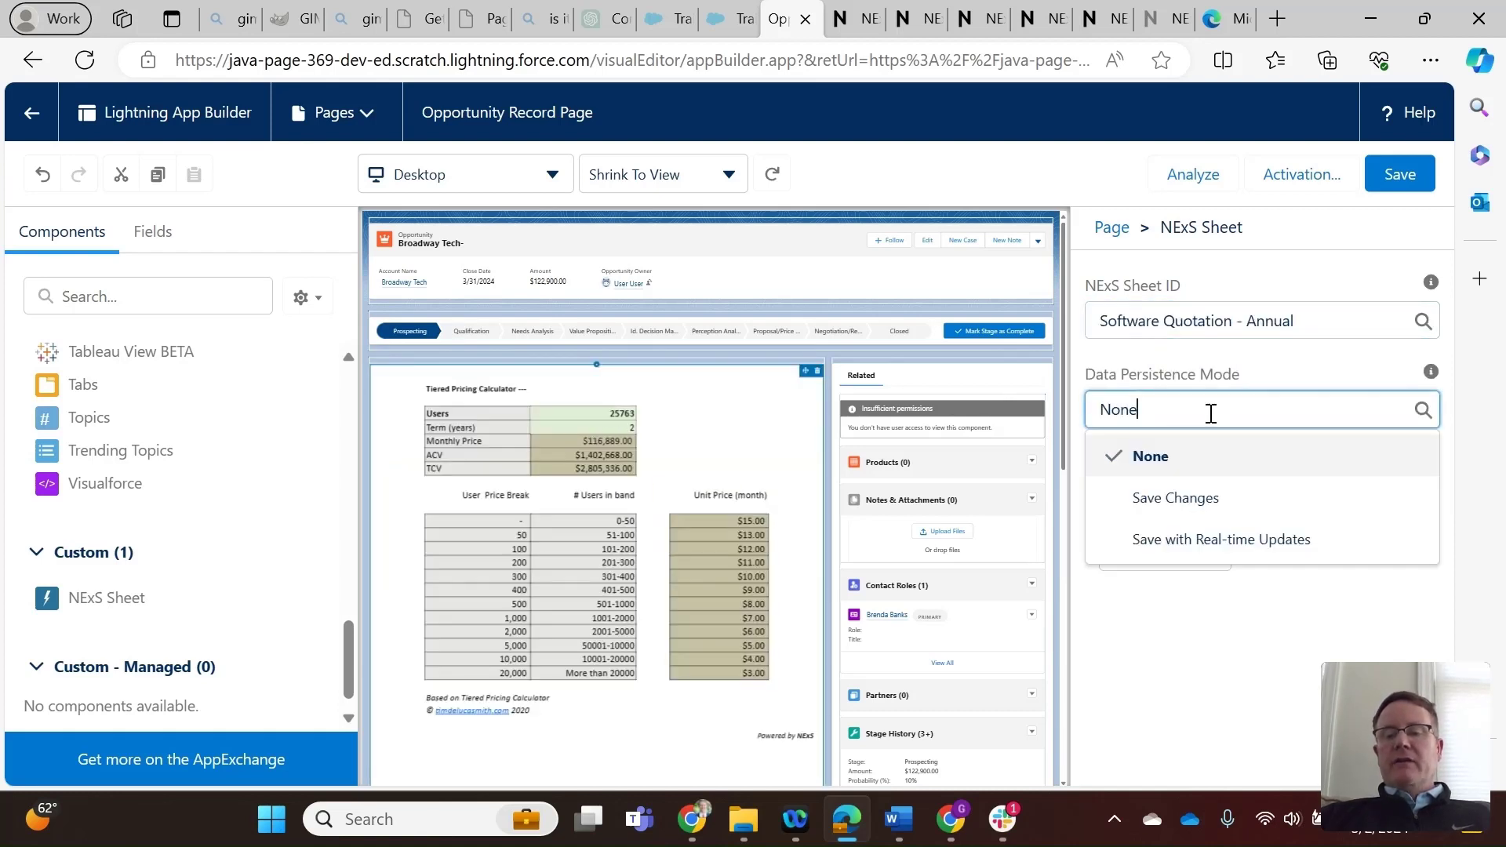
pyautogui.click(1226, 538)
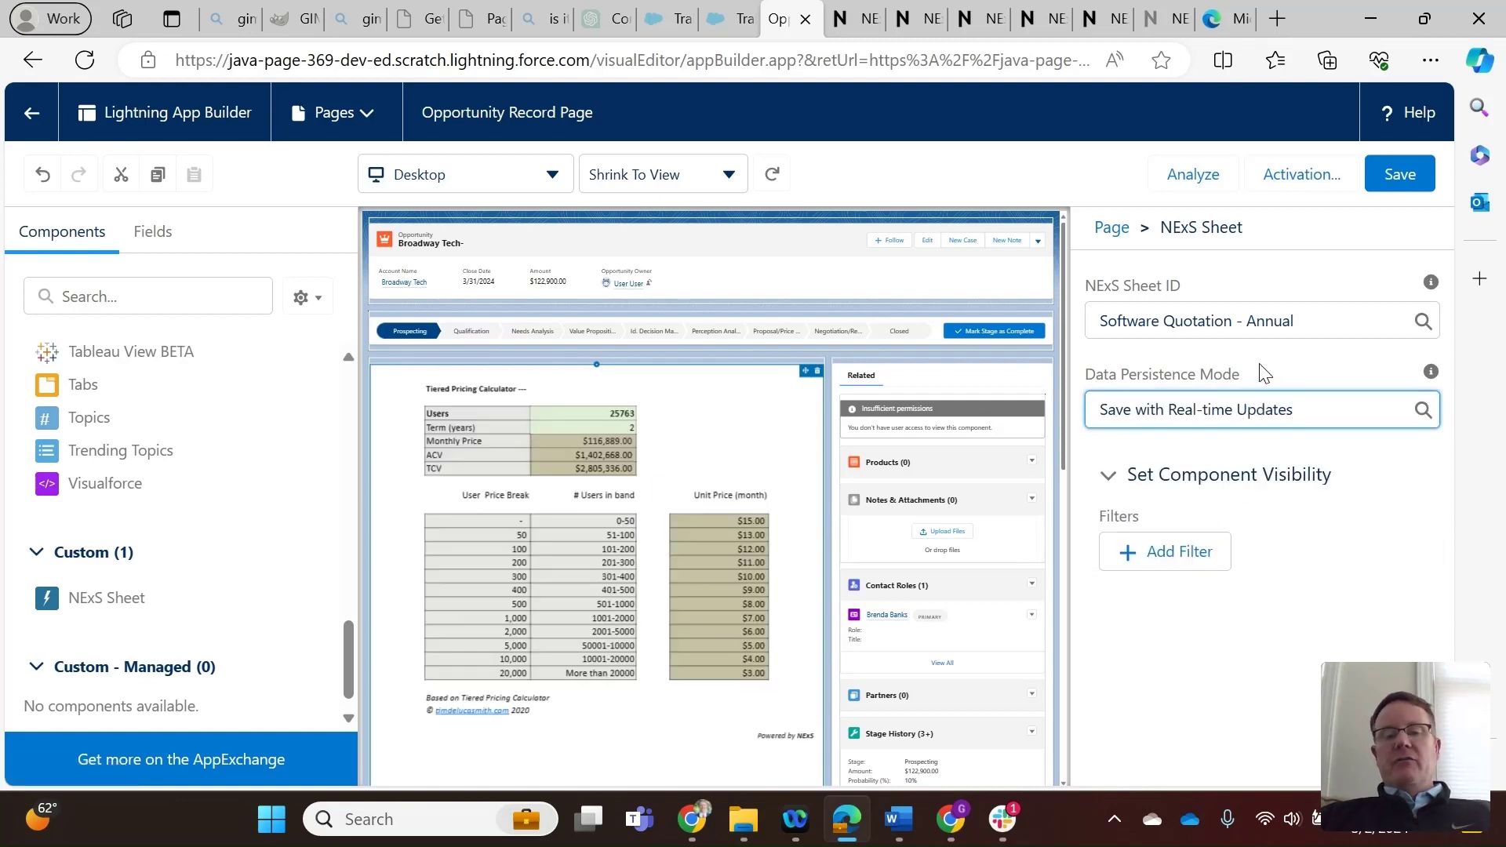
pyautogui.click(1401, 173)
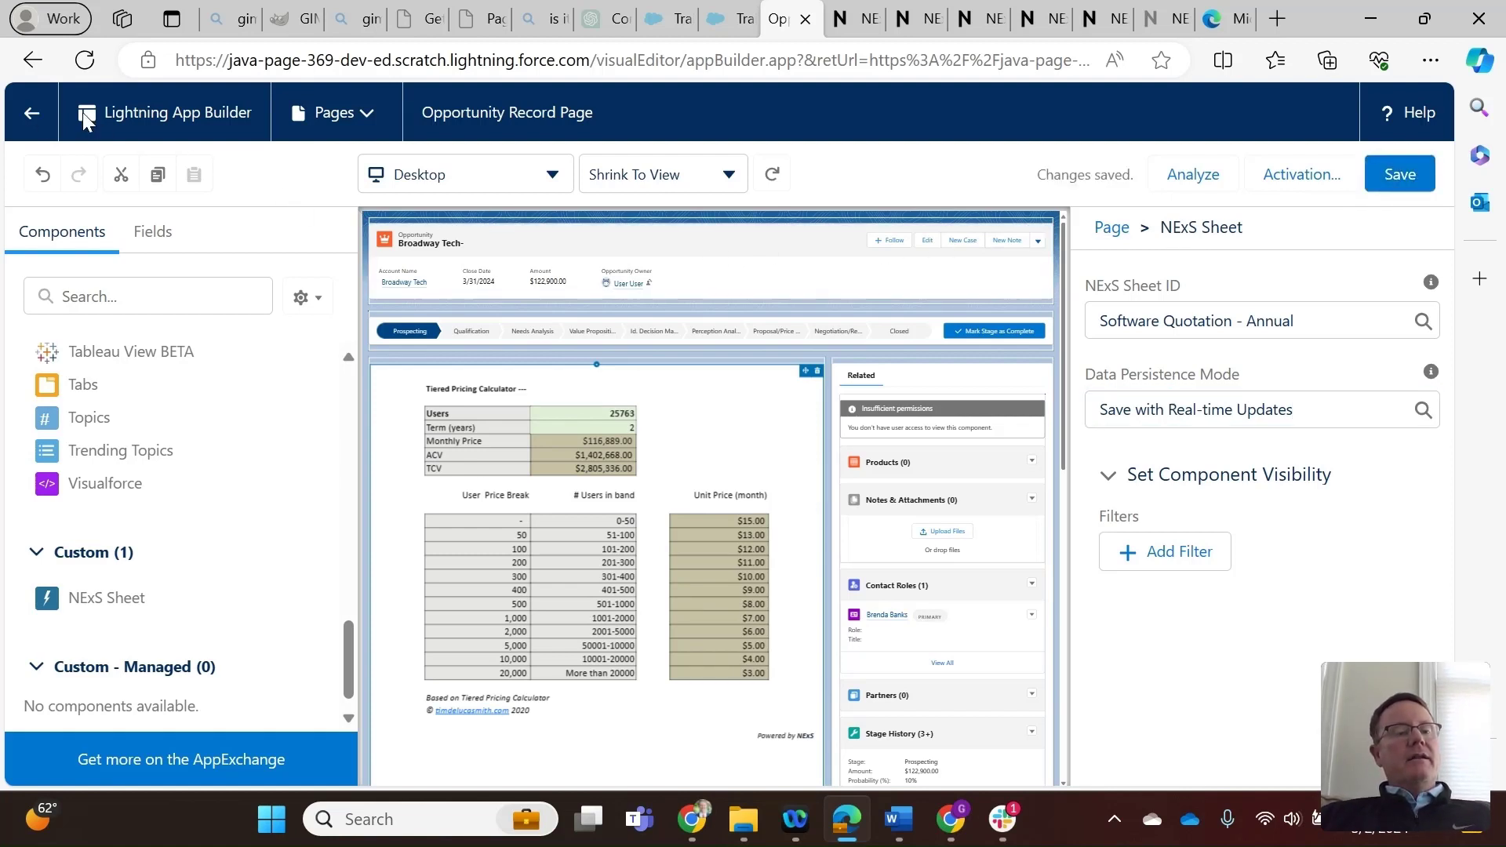
pyautogui.click(33, 113)
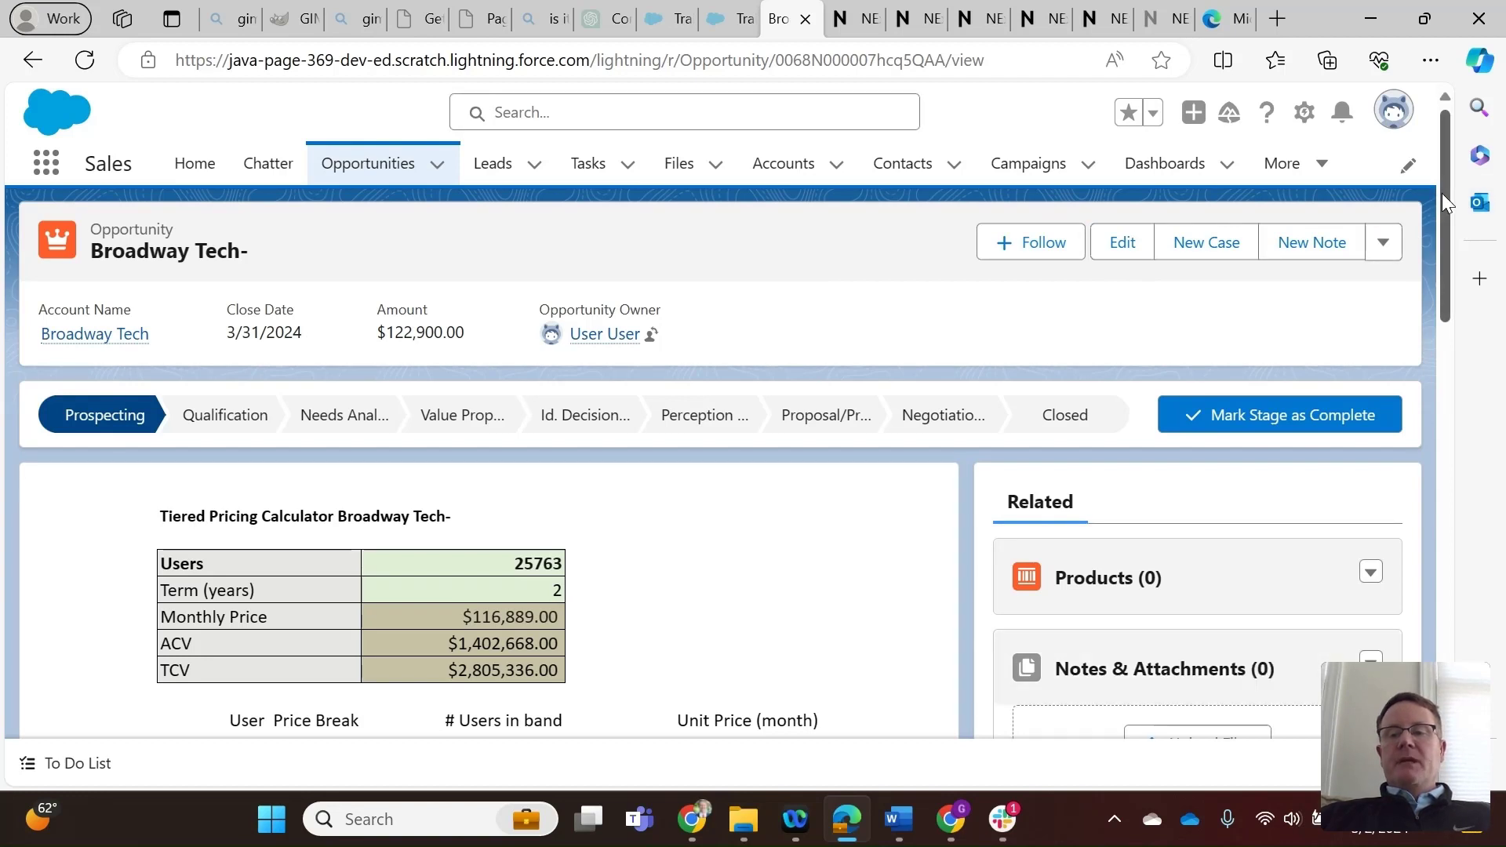
# Set the Users value to 51 in the tiered pricing calculator embedded in the Broadway Tech- opportunity.
pyautogui.scroll(-2, 1441, 193)
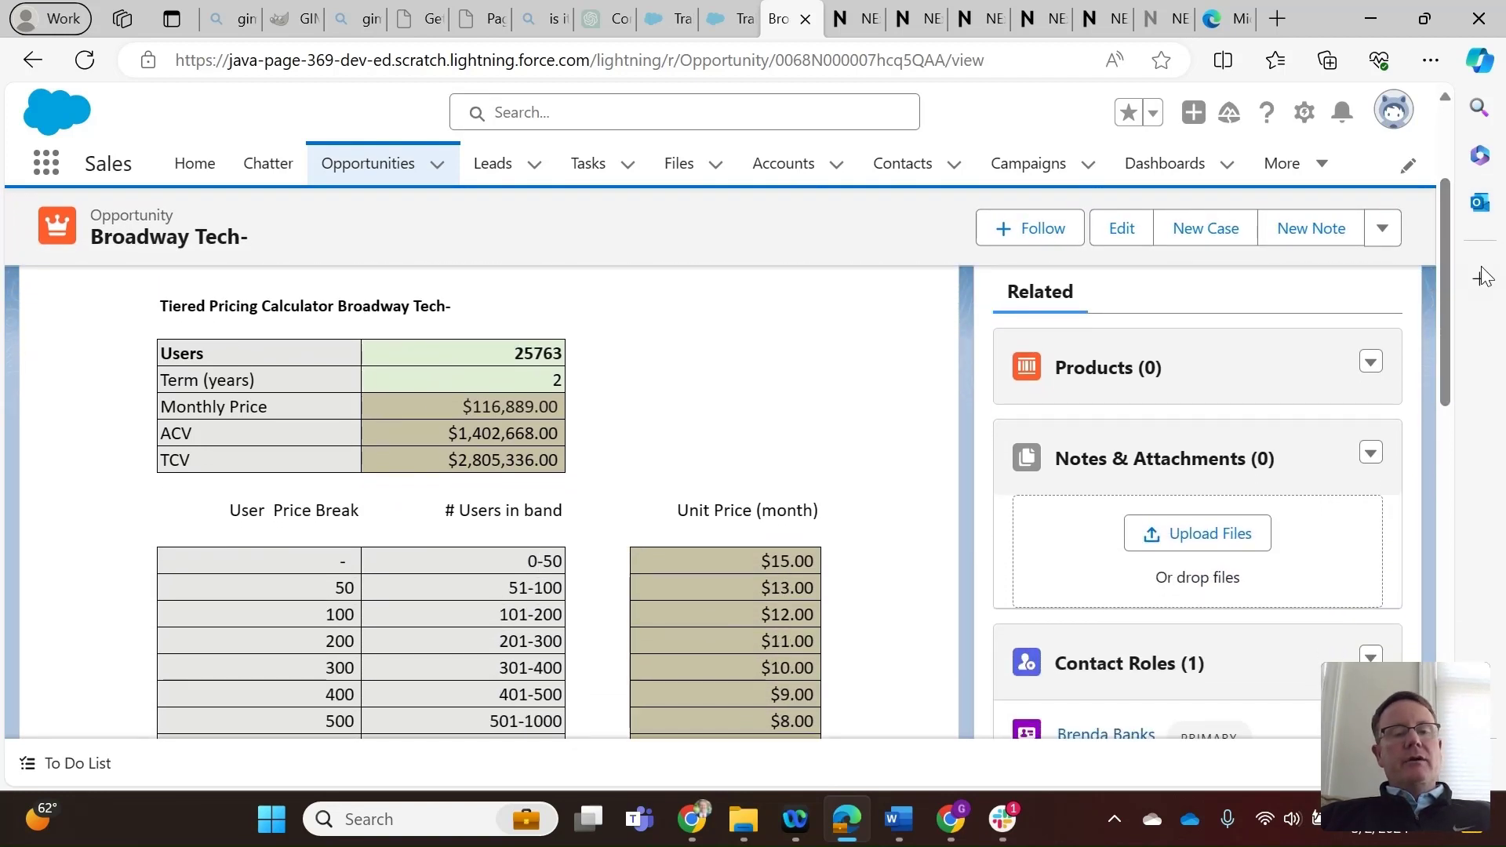
pyautogui.click(534, 351)
pyautogui.press('BackSpace')
pyautogui.press('BackSpace')
pyautogui.press('BackSpace')
pyautogui.press('BackSpace')
pyautogui.press('BackSpace')
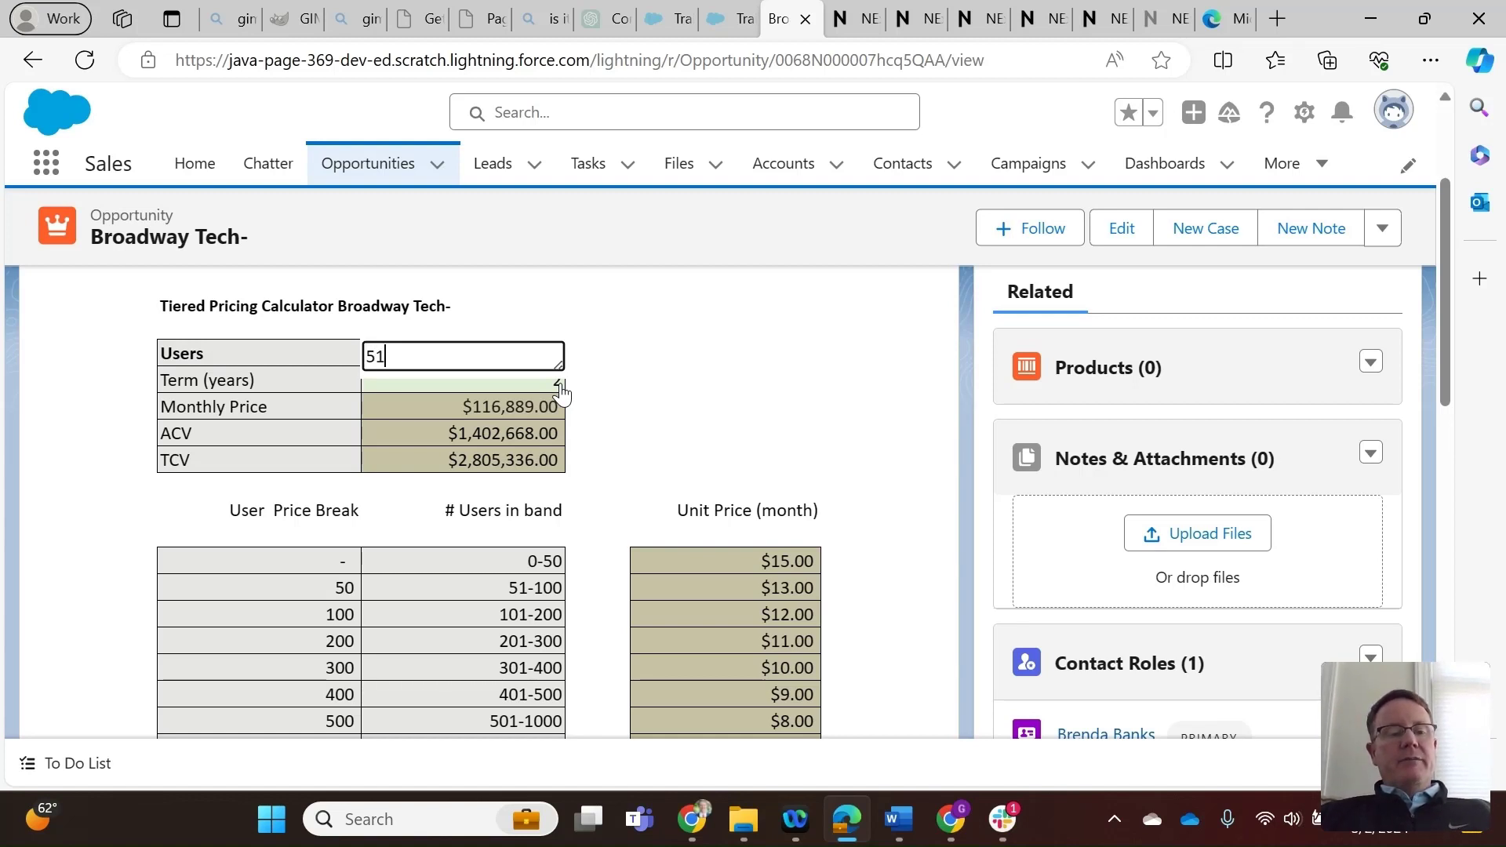
pyautogui.write('51')
pyautogui.press('Return')
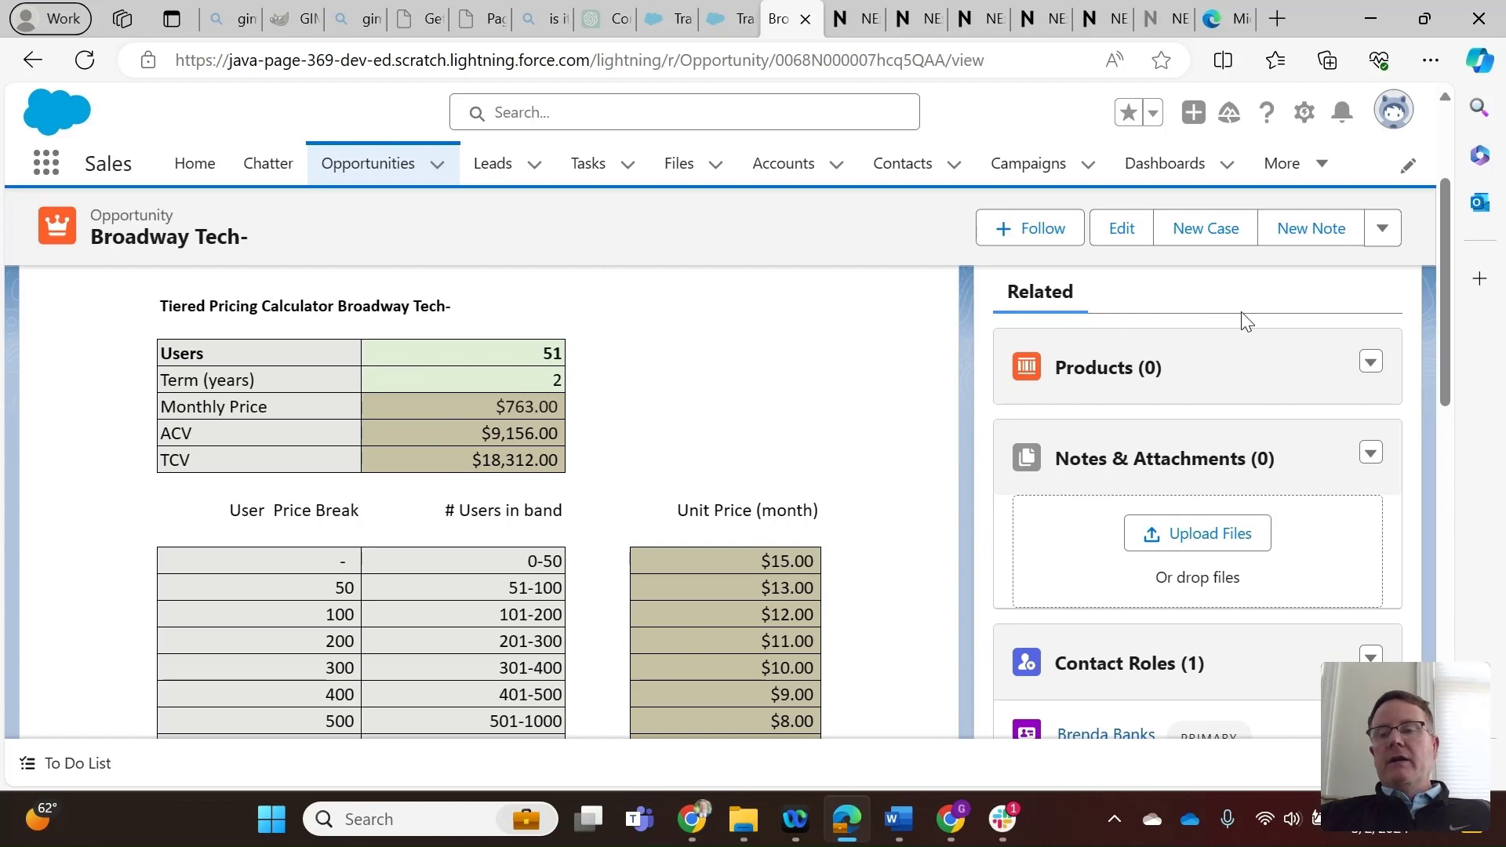
# Review the opportunity's stage history and its Details fields to check the amount written back from the calculator.
pyautogui.moveTo(1442, 278); pyautogui.dragTo(1503, 539)
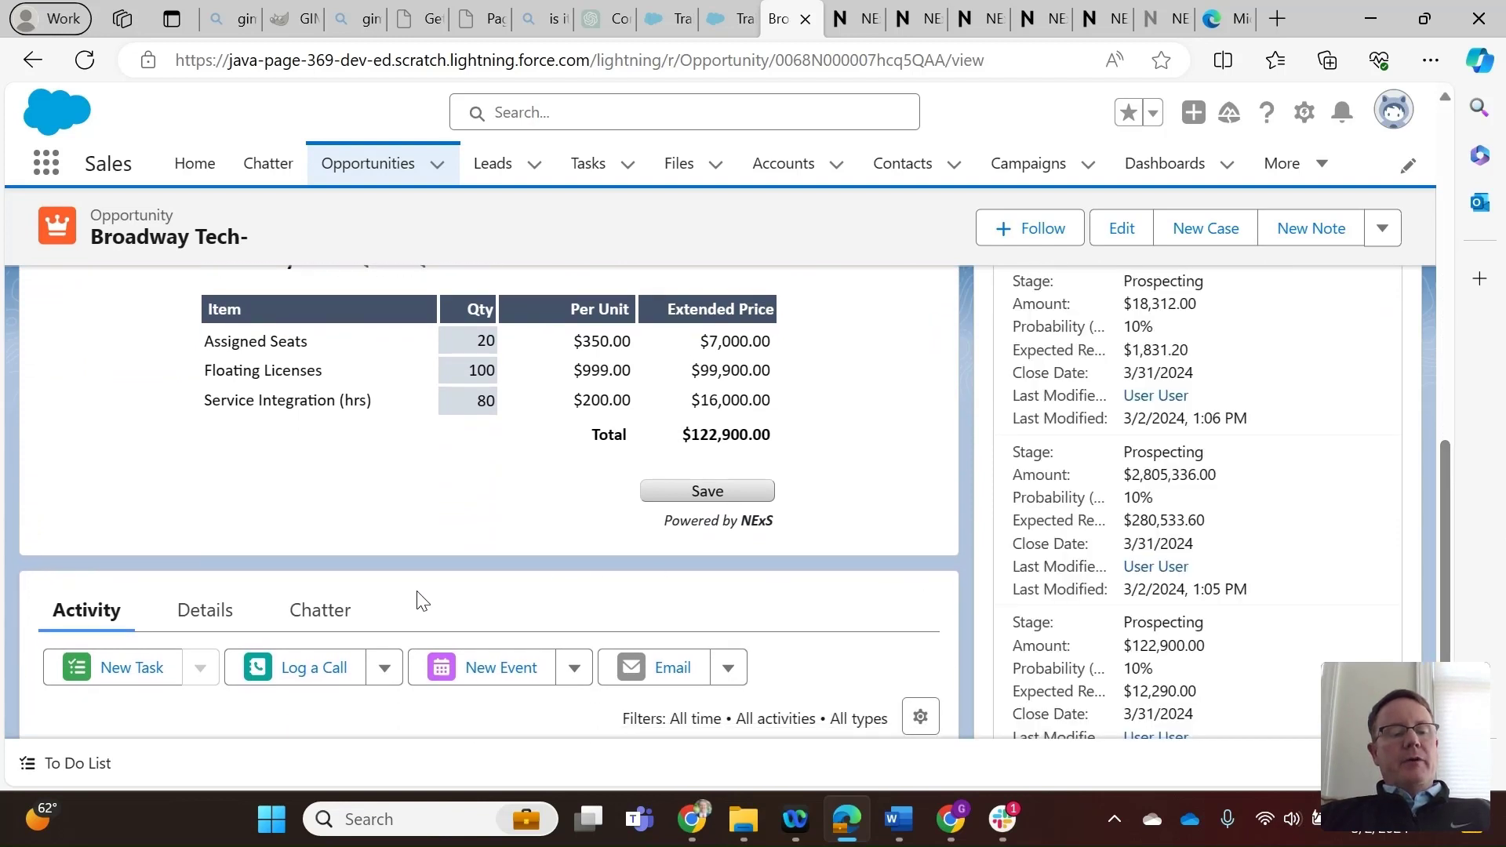
pyautogui.click(187, 625)
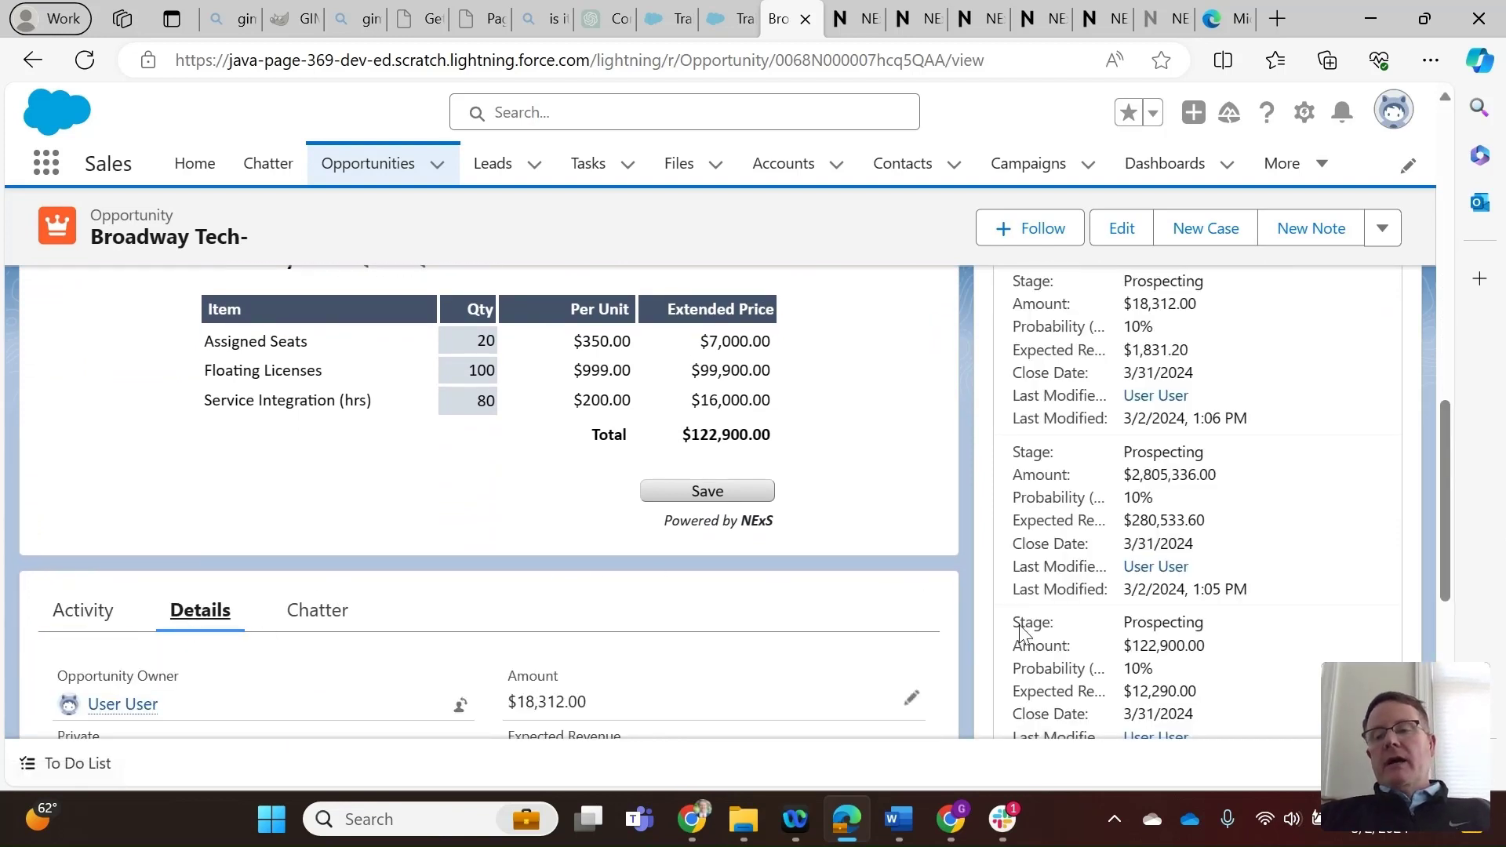
pyautogui.moveTo(1442, 464); pyautogui.dragTo(1440, 568)
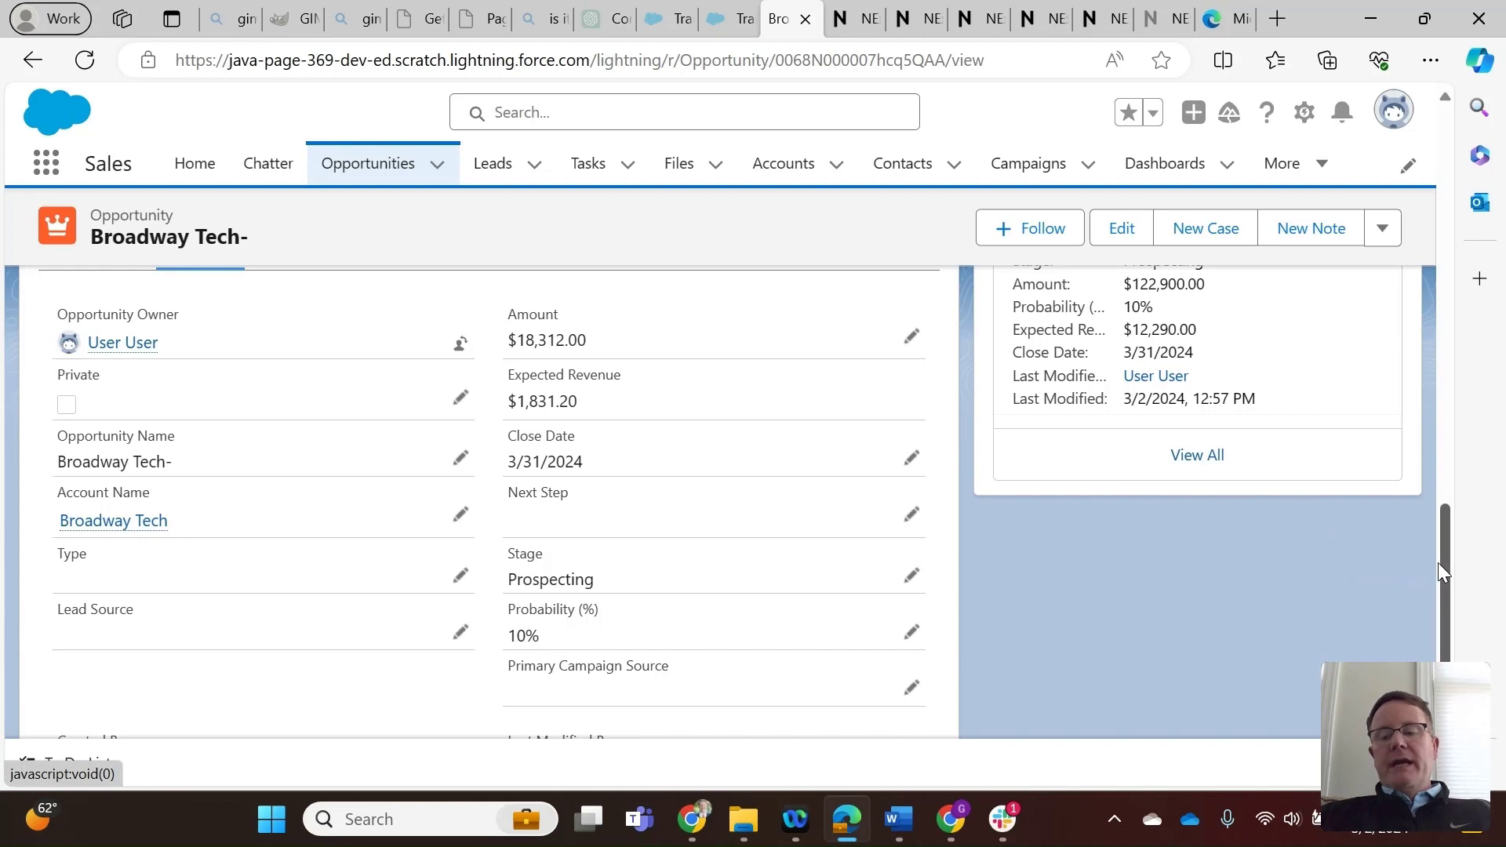
pyautogui.moveTo(1438, 562); pyautogui.dragTo(1455, 618)
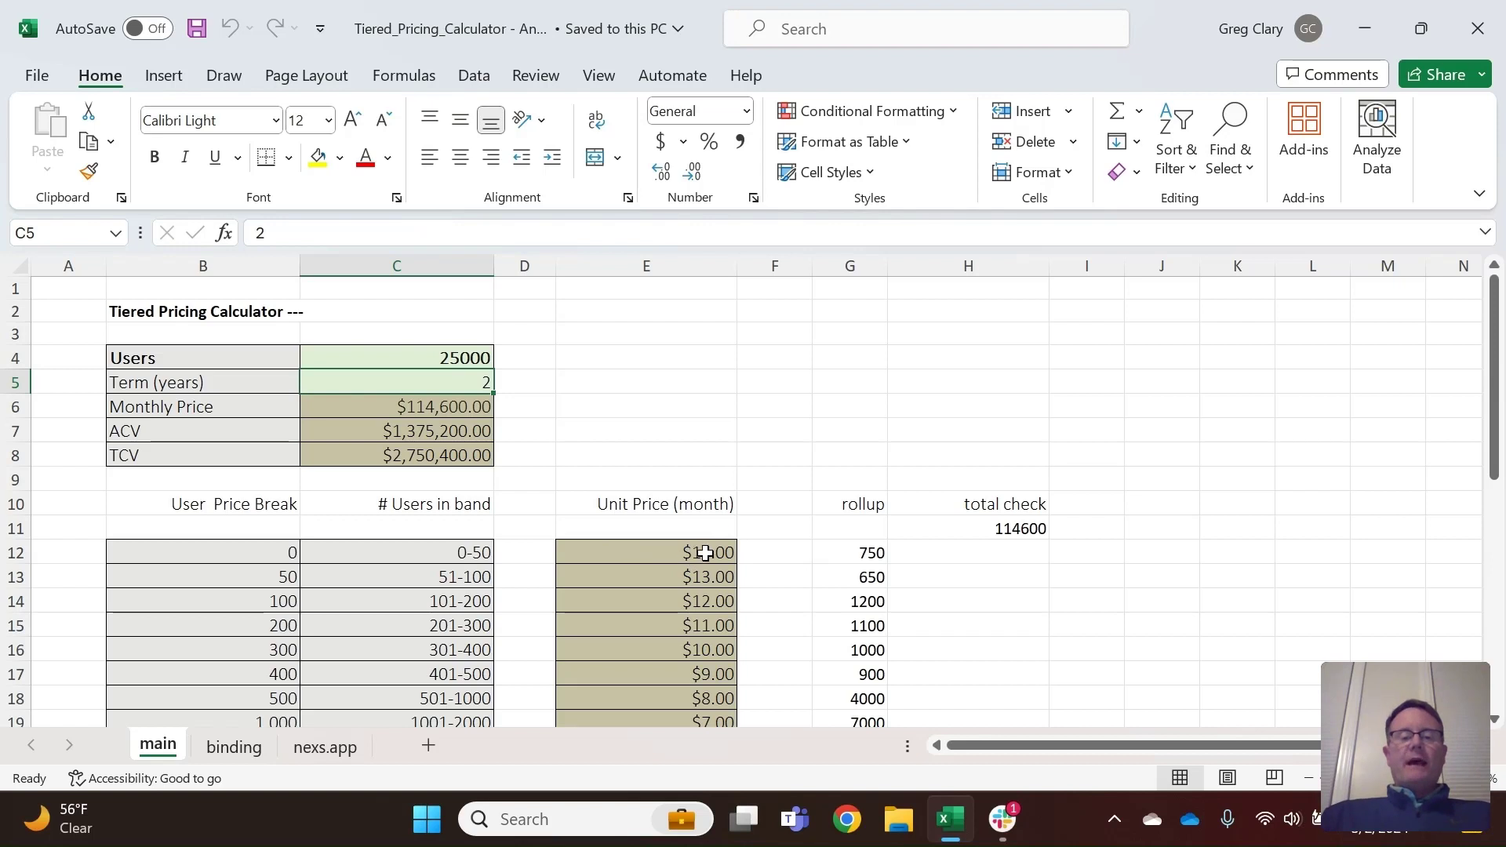
# Examine the main sheet's price tiers and the Monthly Price and first rollup formulas in the Excel workbook Tiered_Pricing_Calculator - Annual.
pyautogui.moveTo(1497, 388); pyautogui.dragTo(1499, 523)
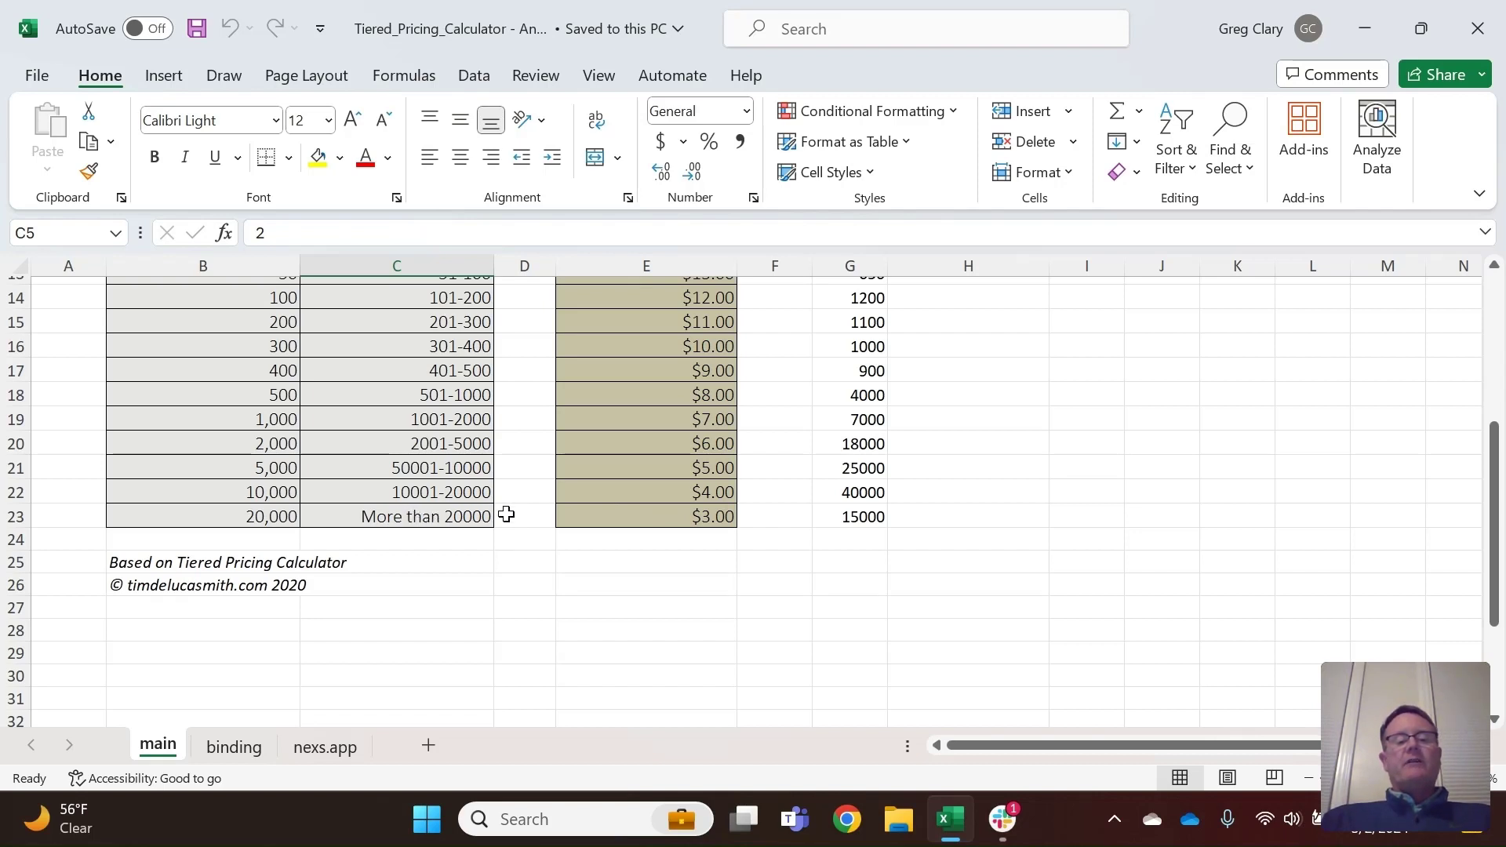
pyautogui.click(704, 513)
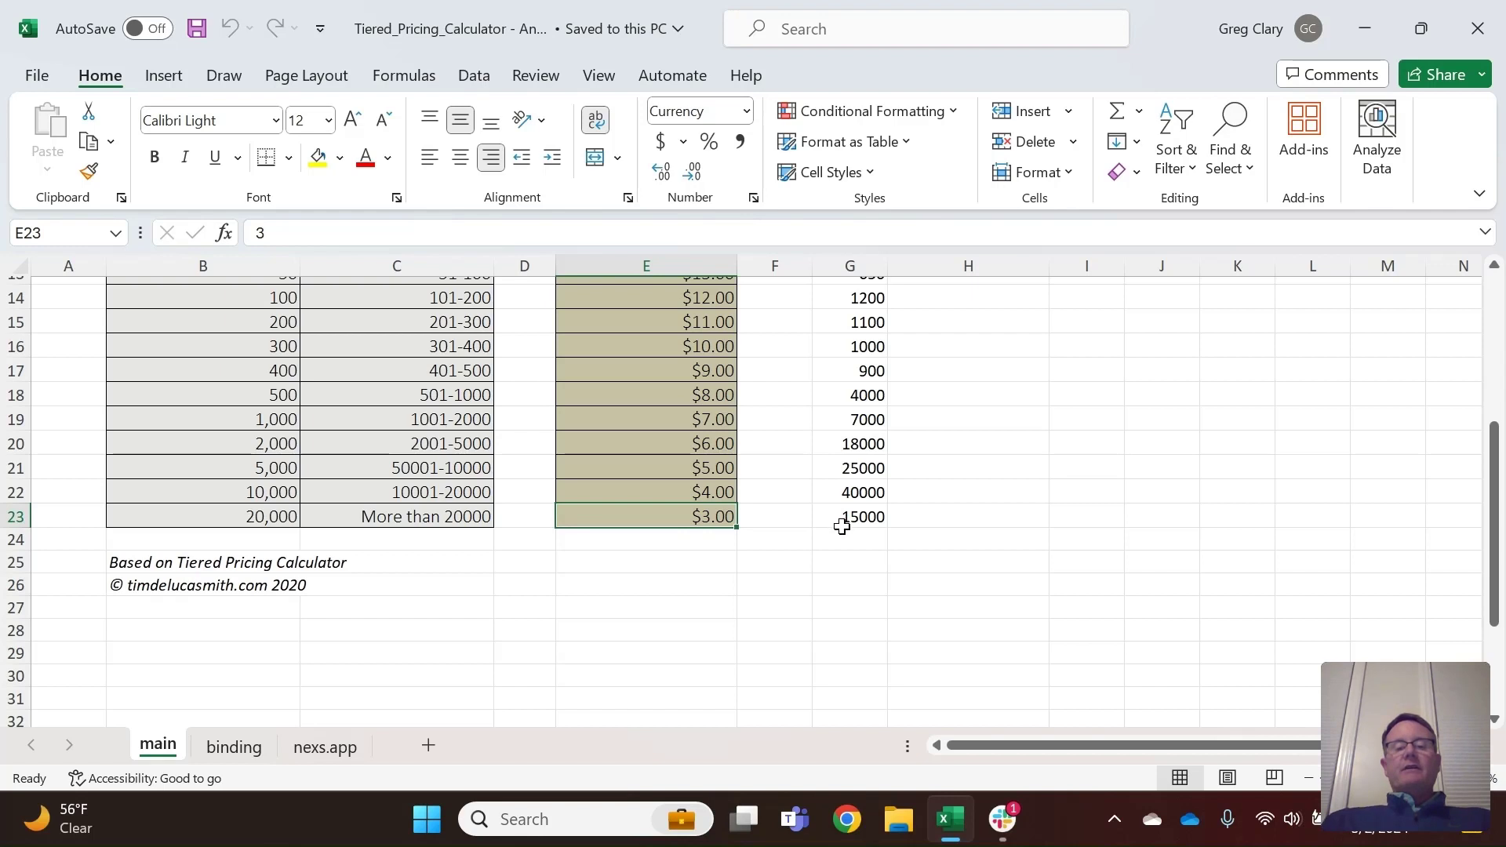
pyautogui.moveTo(1501, 555); pyautogui.dragTo(1501, 403)
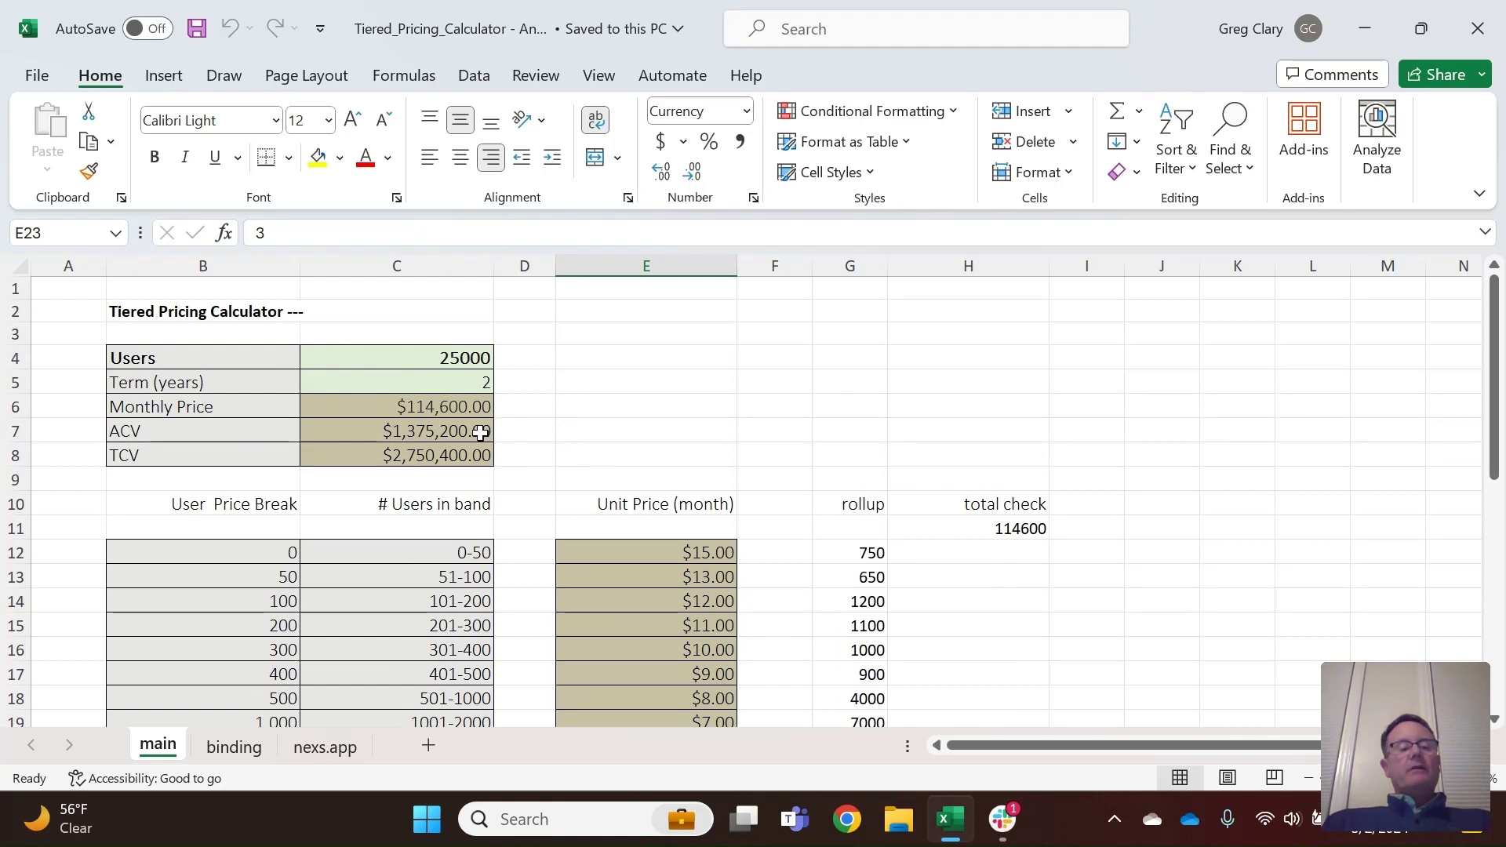
pyautogui.click(449, 406)
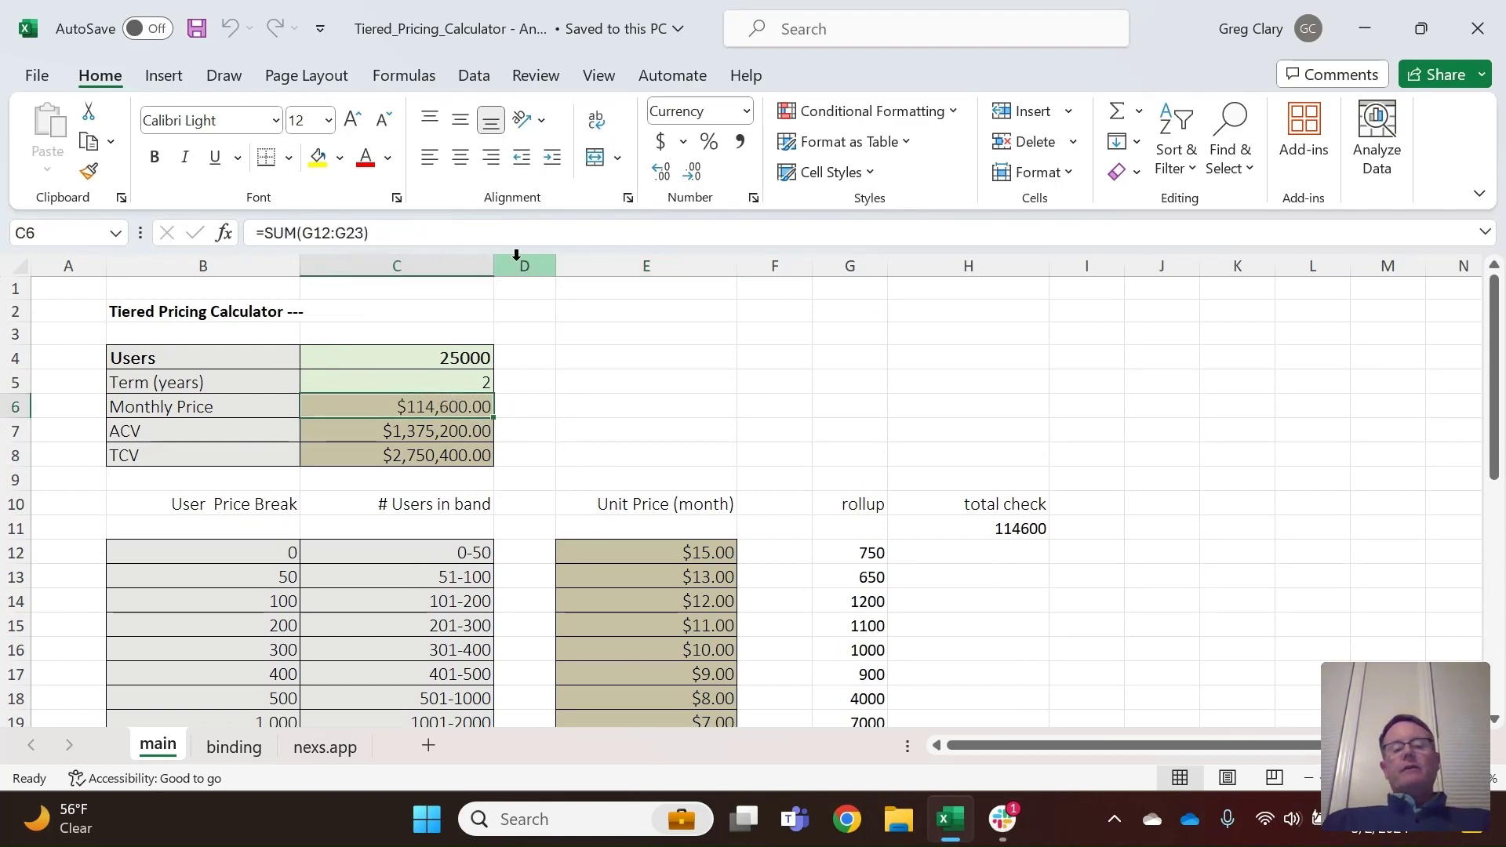
pyautogui.click(863, 553)
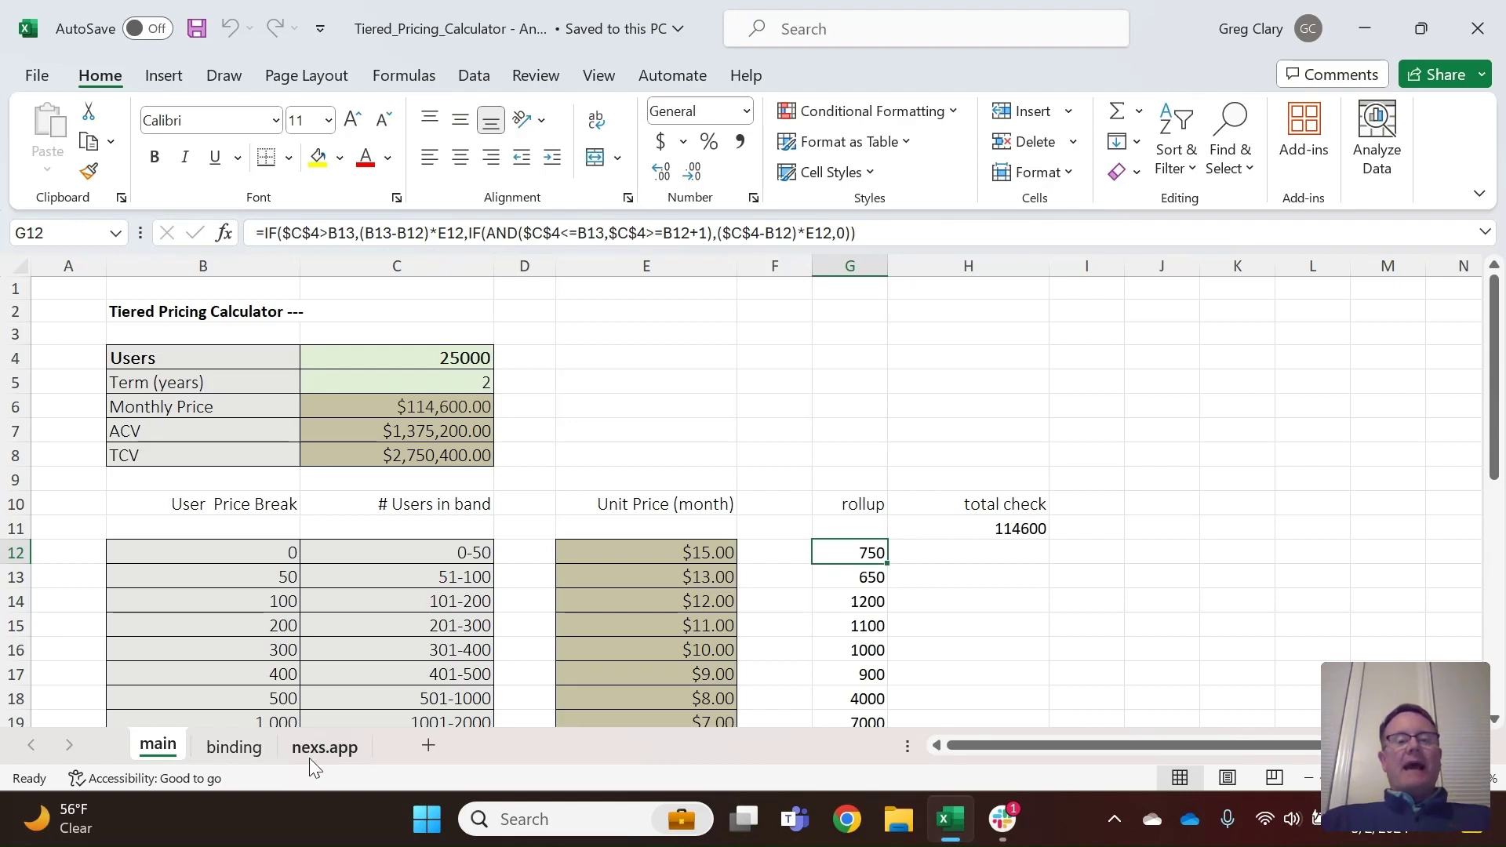
# Inspect the binding sheet's cells for the Salesforce Amount and Description fields and the formulas that feed them.
pyautogui.click(239, 745)
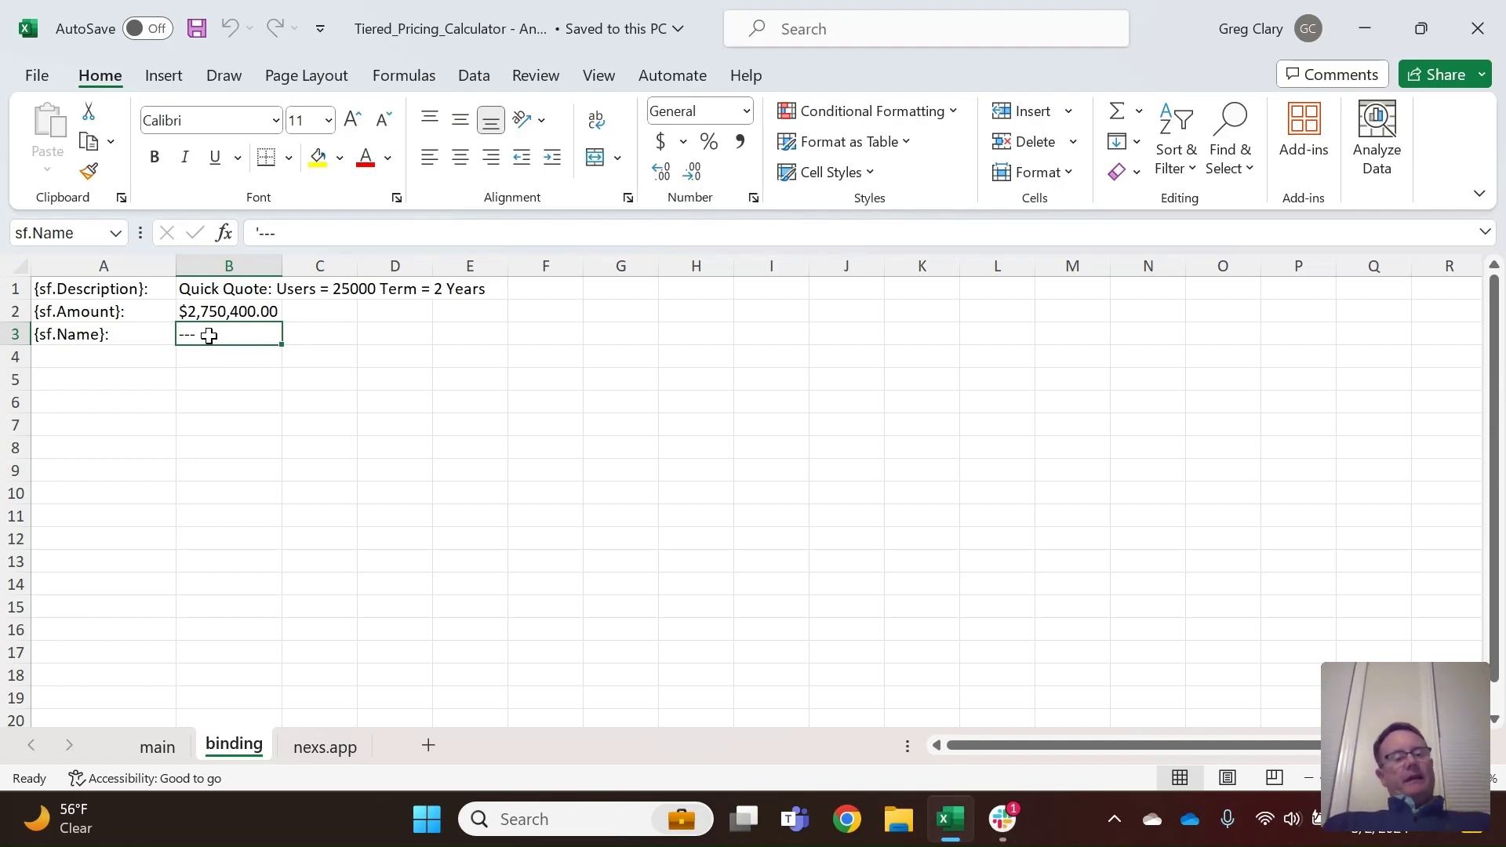
pyautogui.click(246, 312)
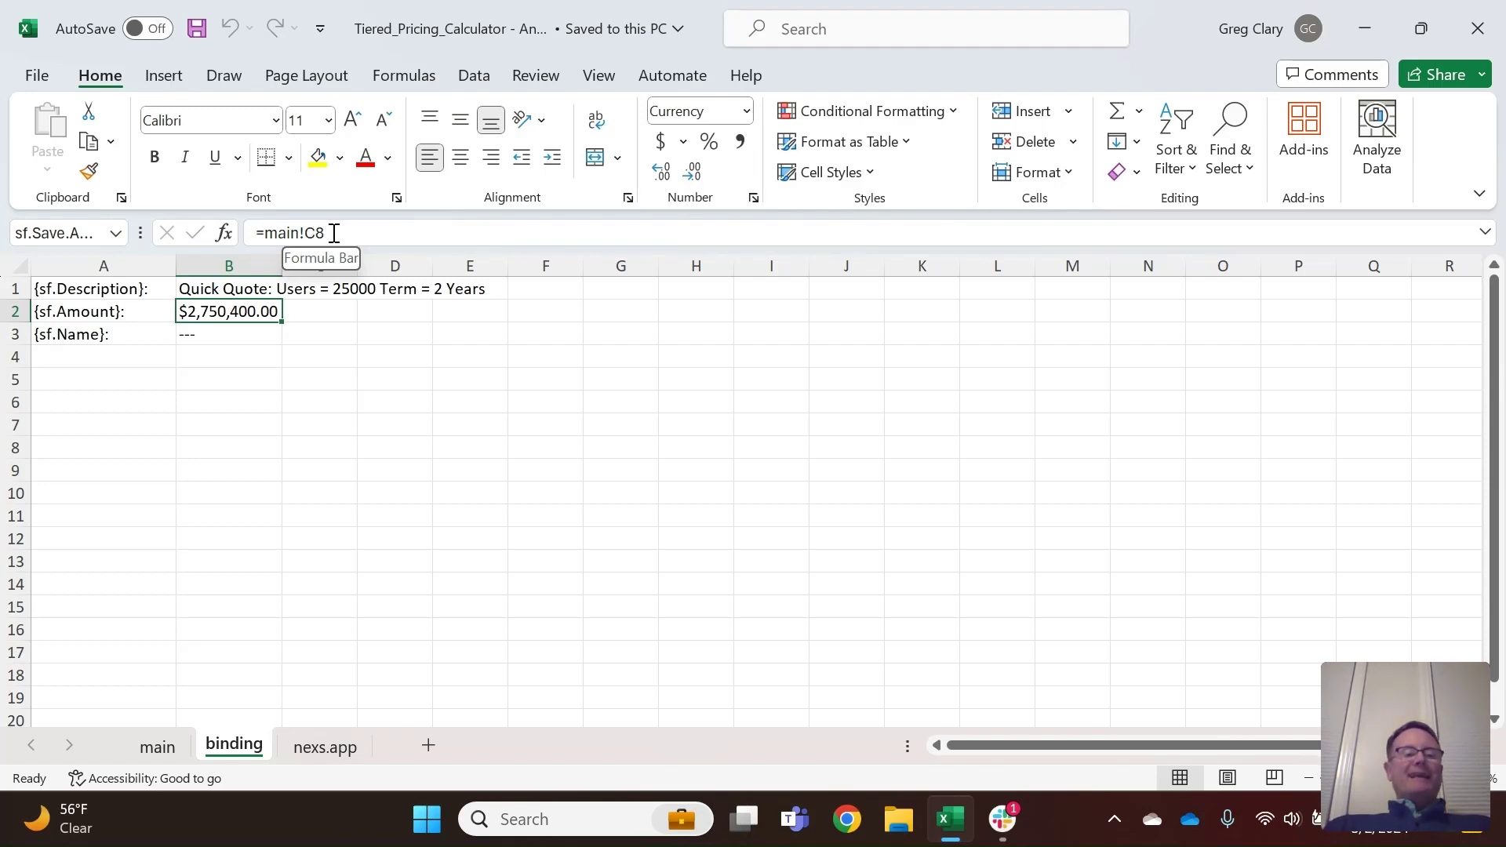
pyautogui.click(228, 290)
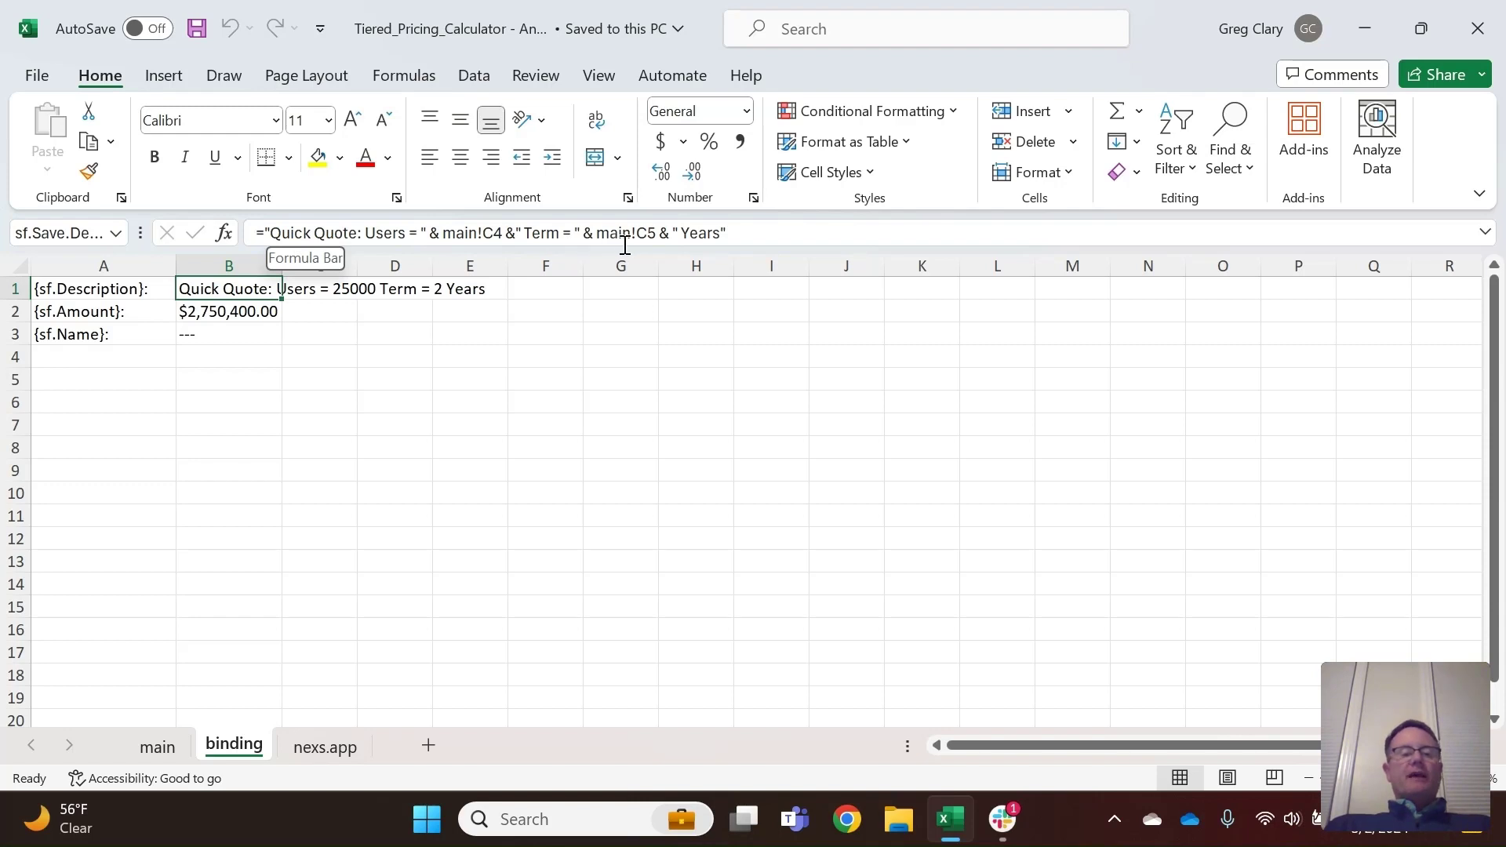
# Examine the view and input ranges defined on the nexs.app sheet, checking the main view's extent down to cell F27.
pyautogui.click(322, 749)
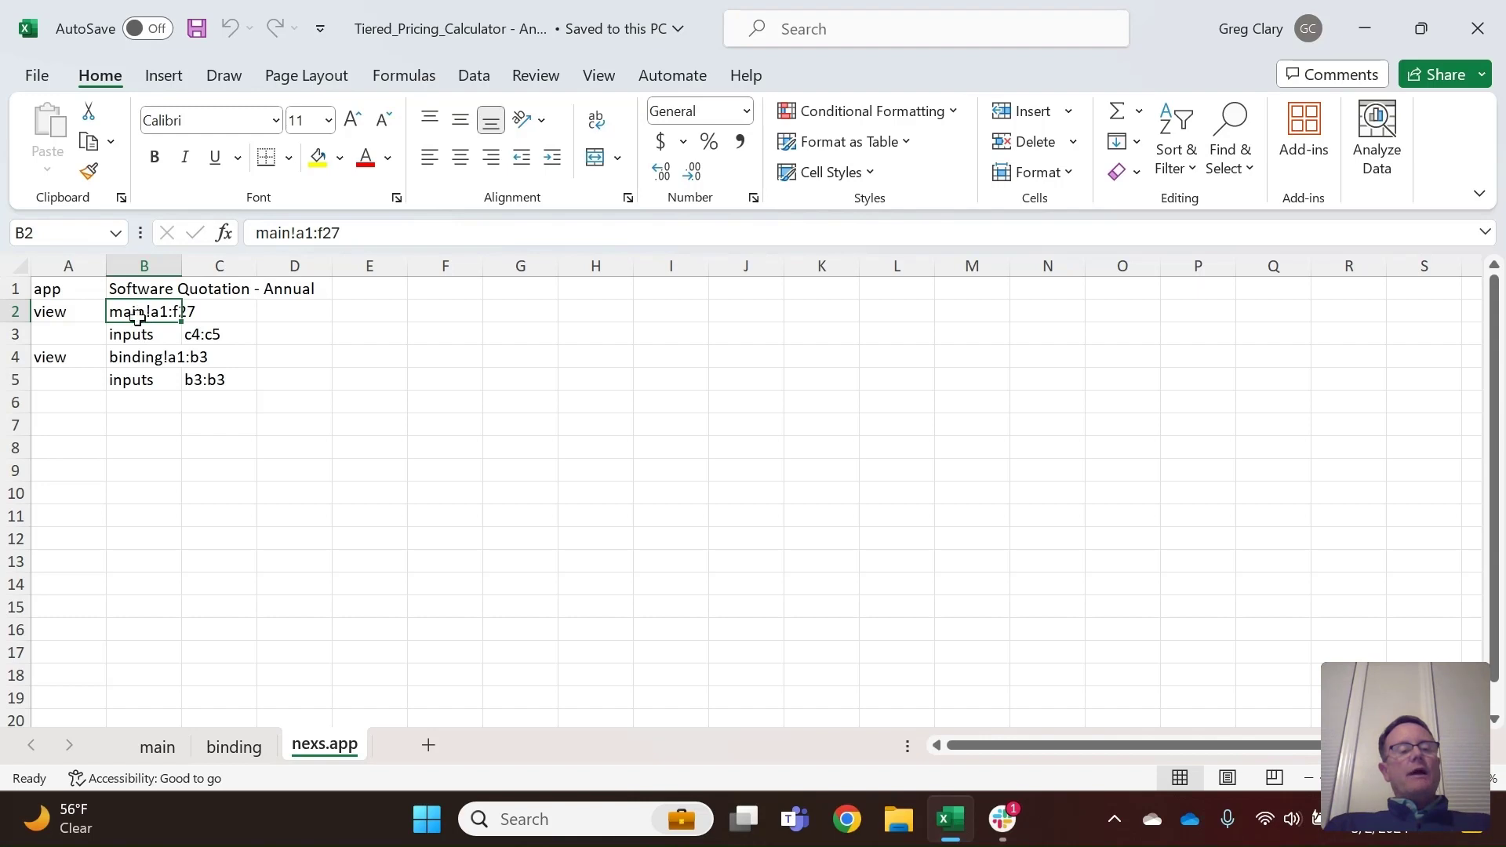
pyautogui.click(155, 746)
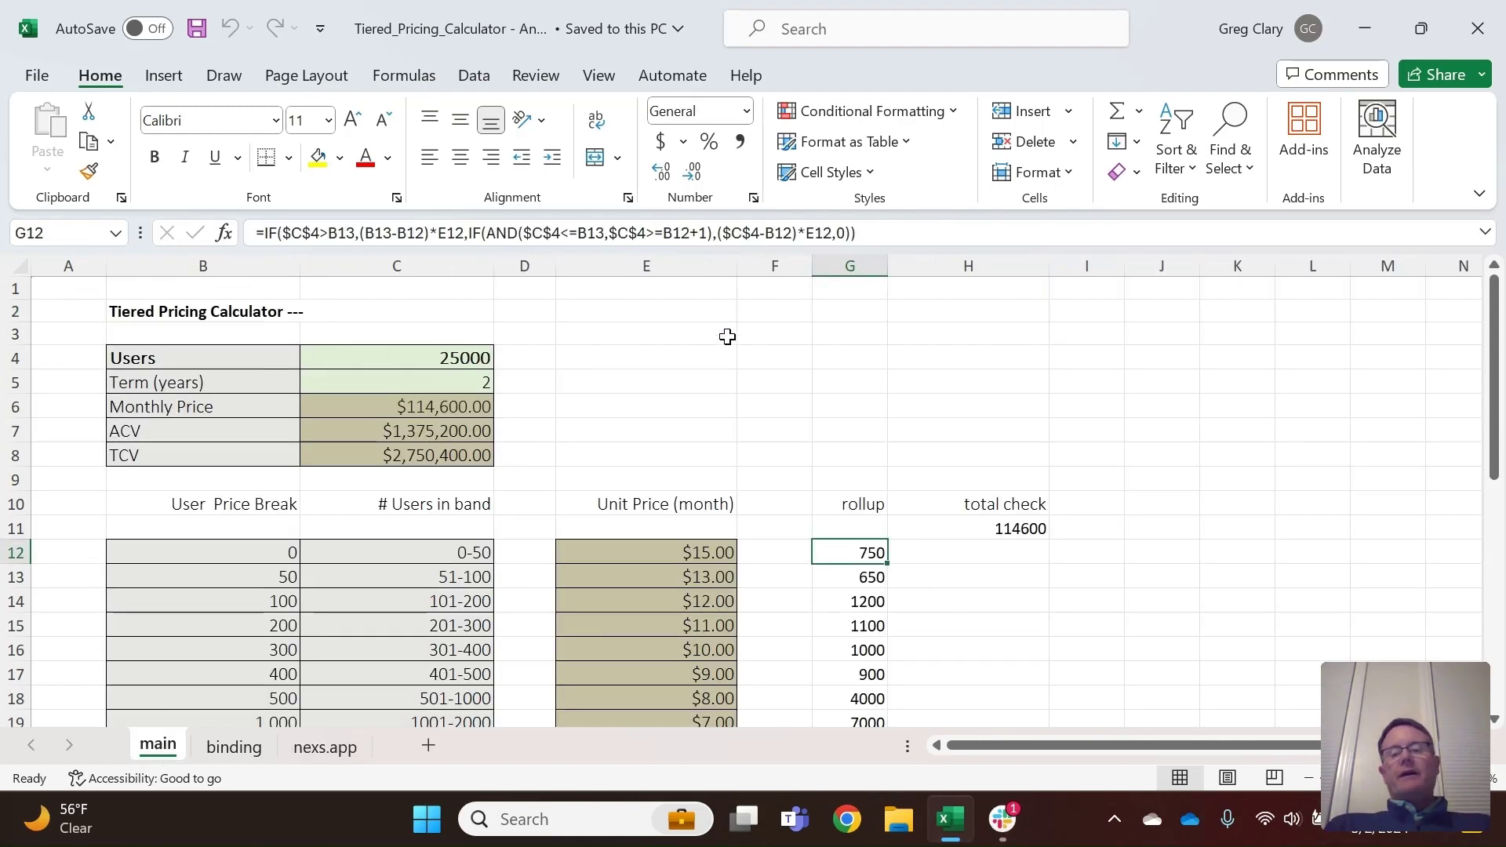
pyautogui.moveTo(1500, 381); pyautogui.dragTo(1498, 542)
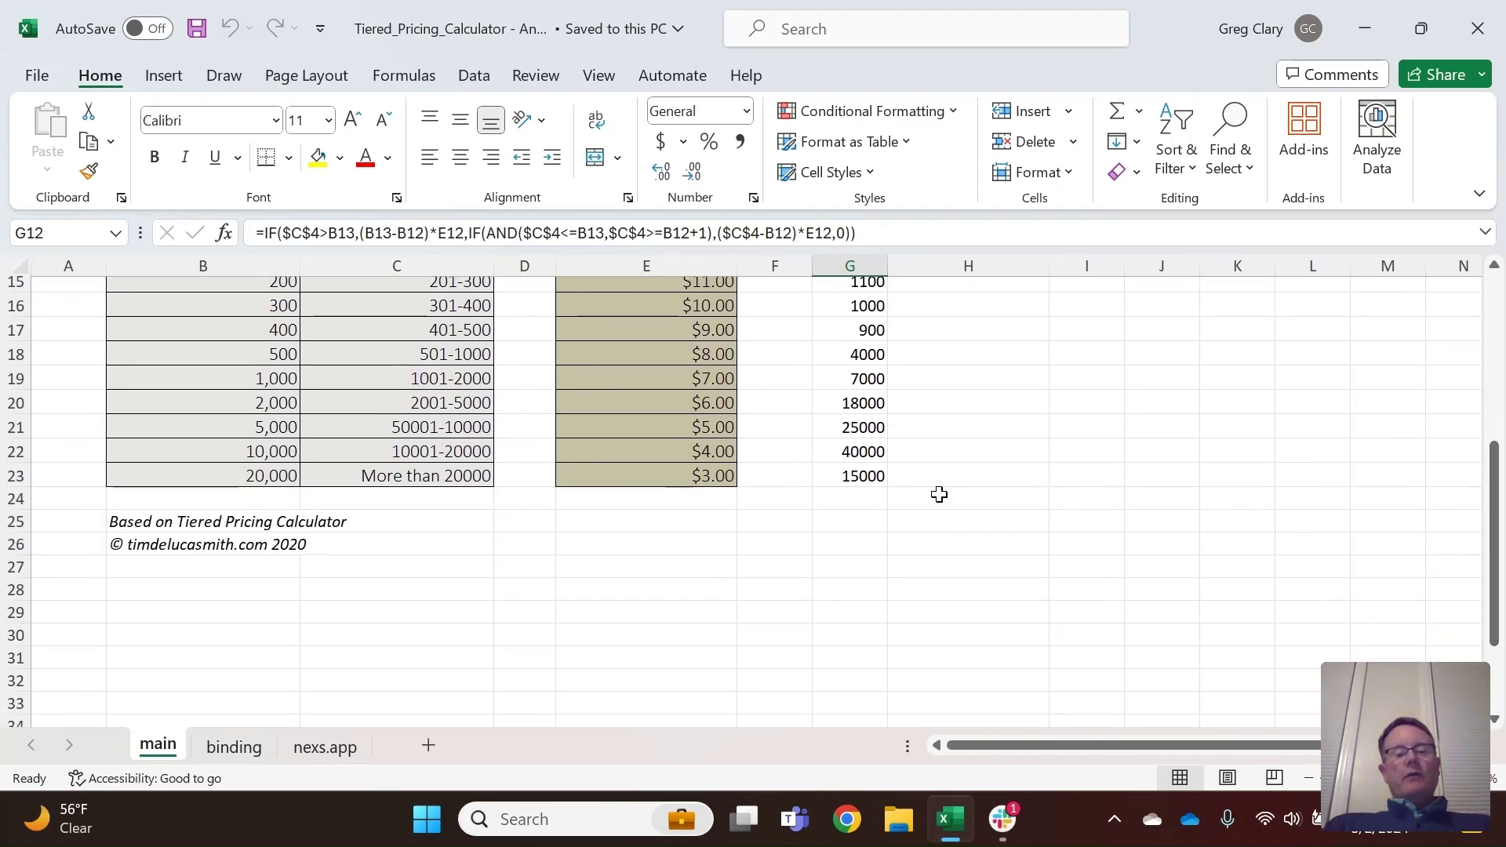
pyautogui.click(789, 566)
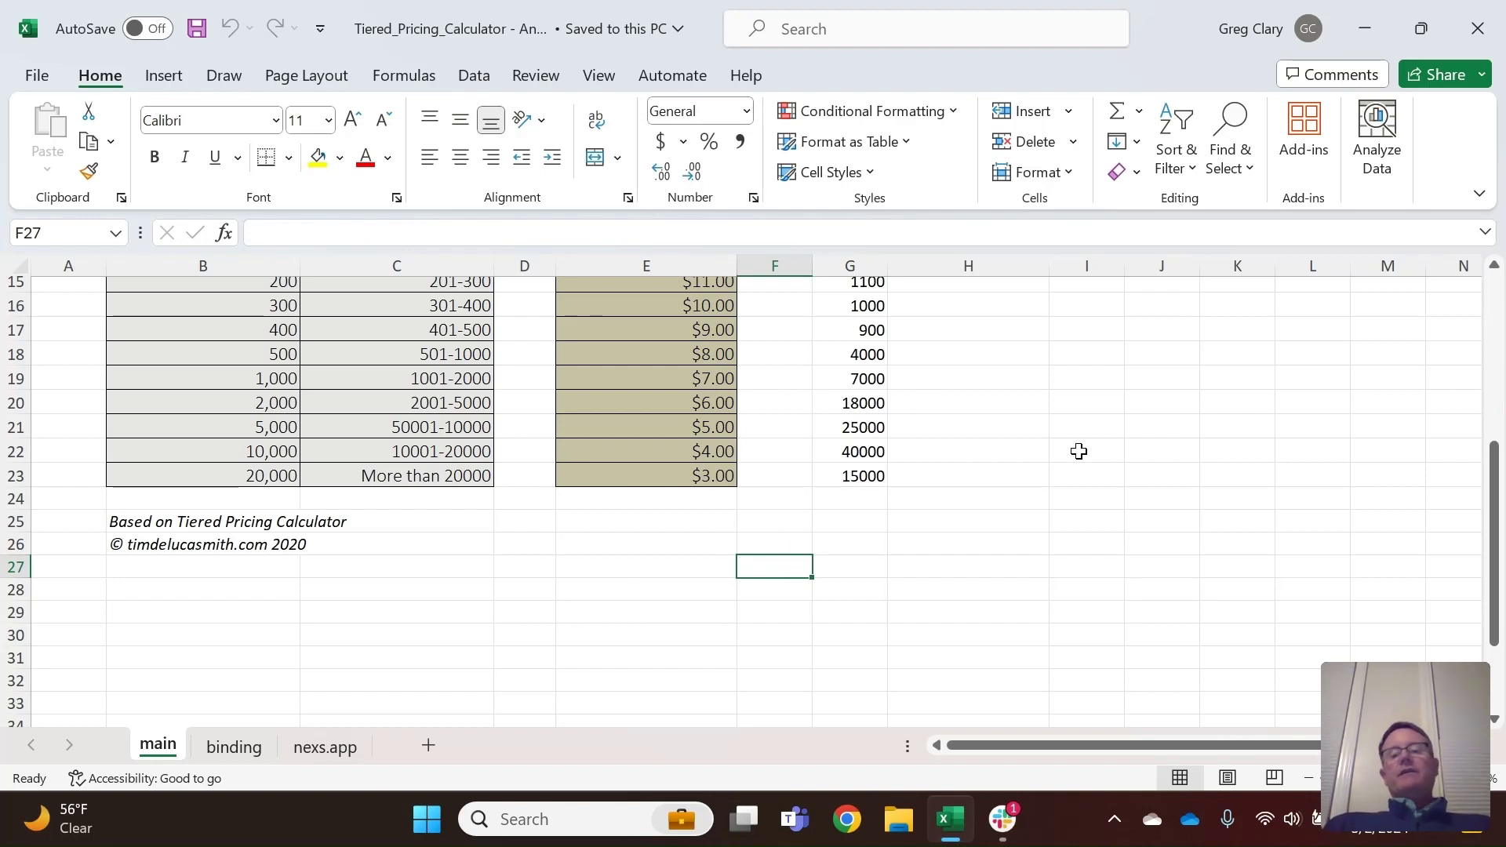
pyautogui.moveTo(1499, 527); pyautogui.dragTo(1502, 468)
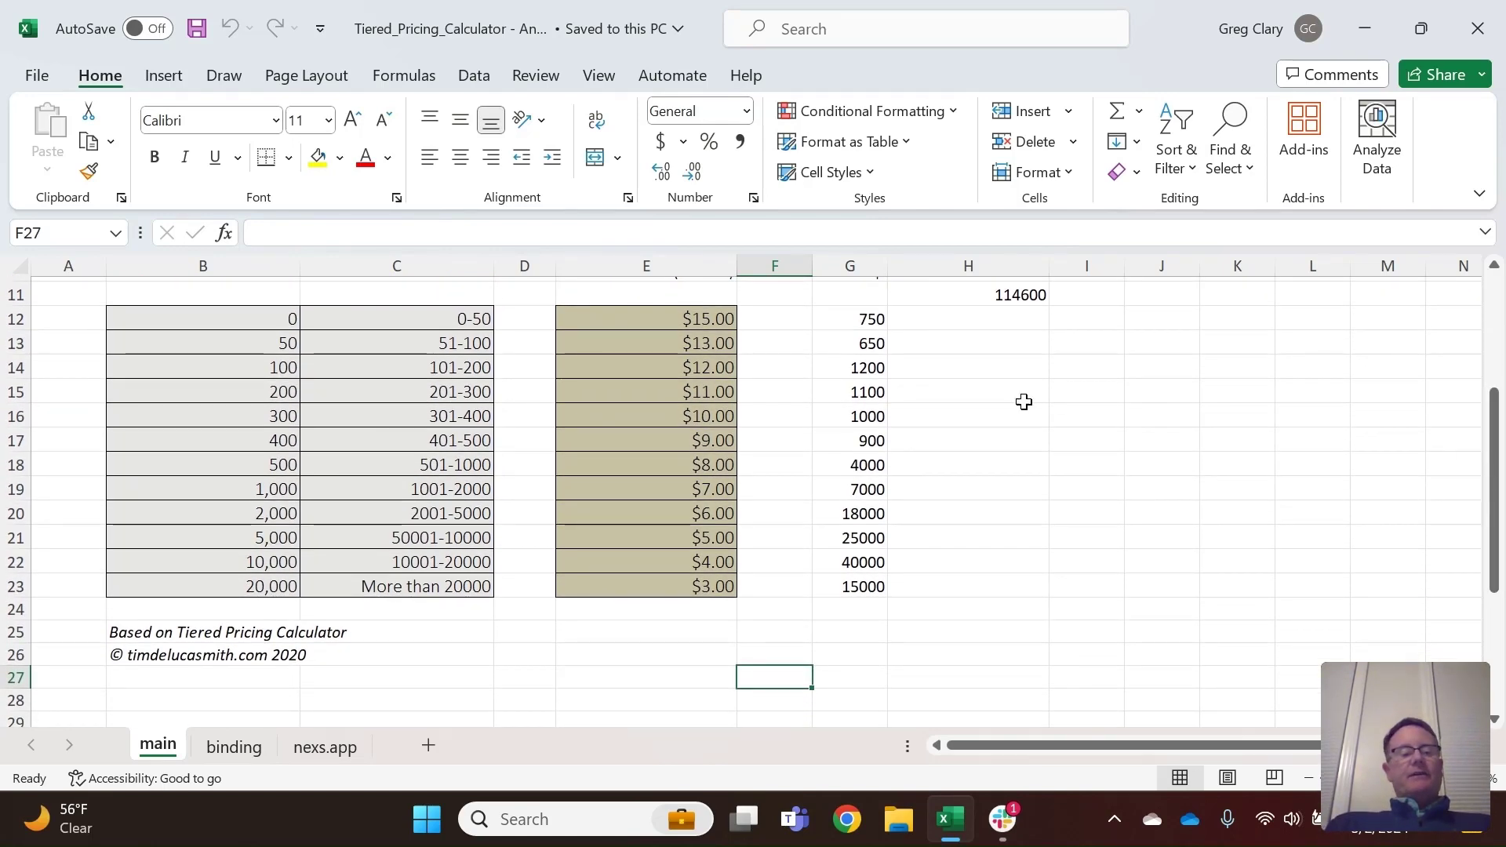
pyautogui.click(323, 754)
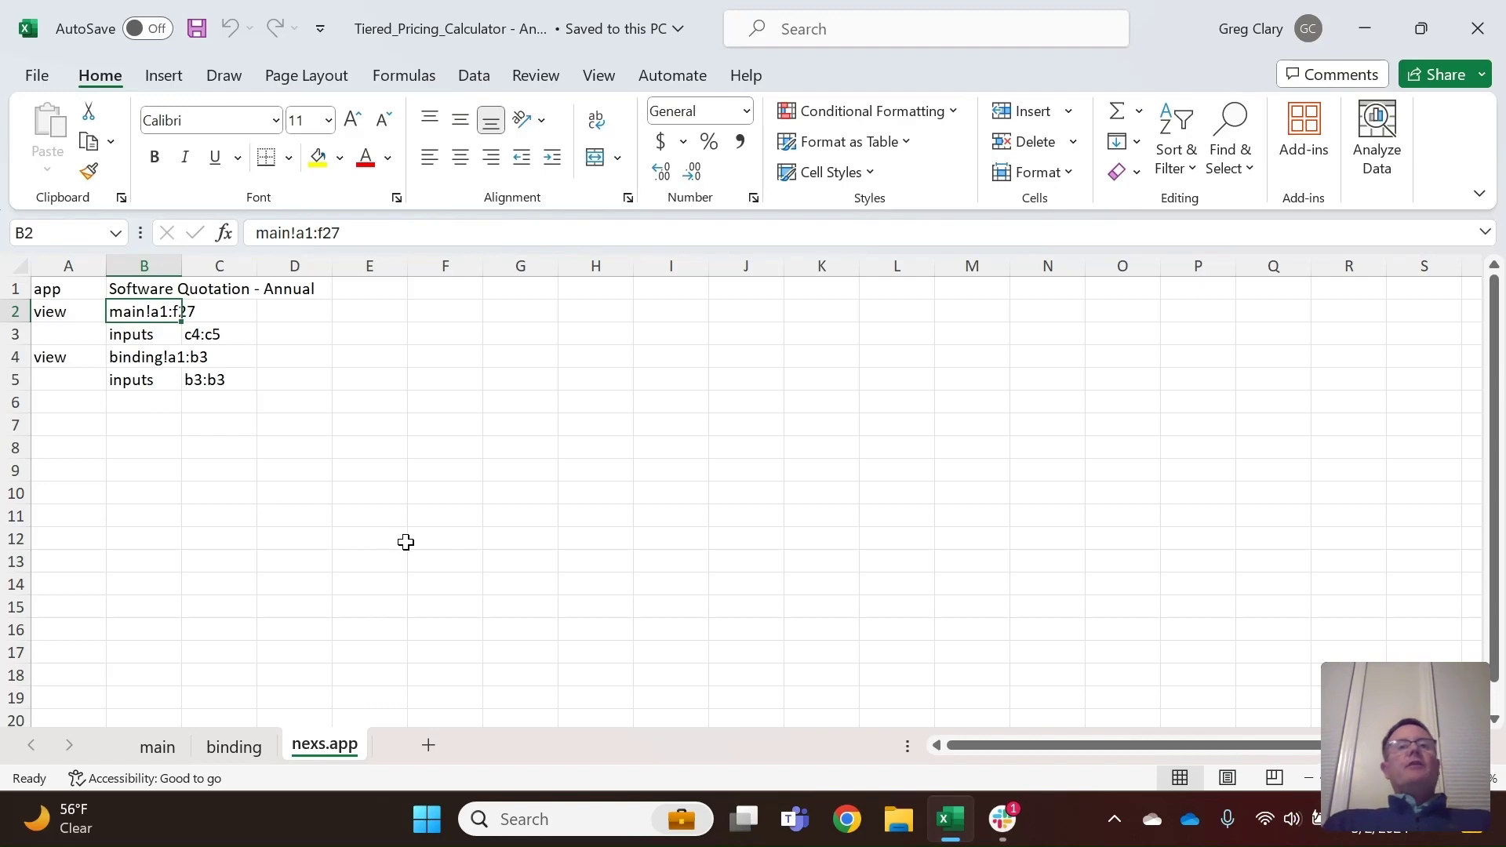
pyautogui.click(443, 515)
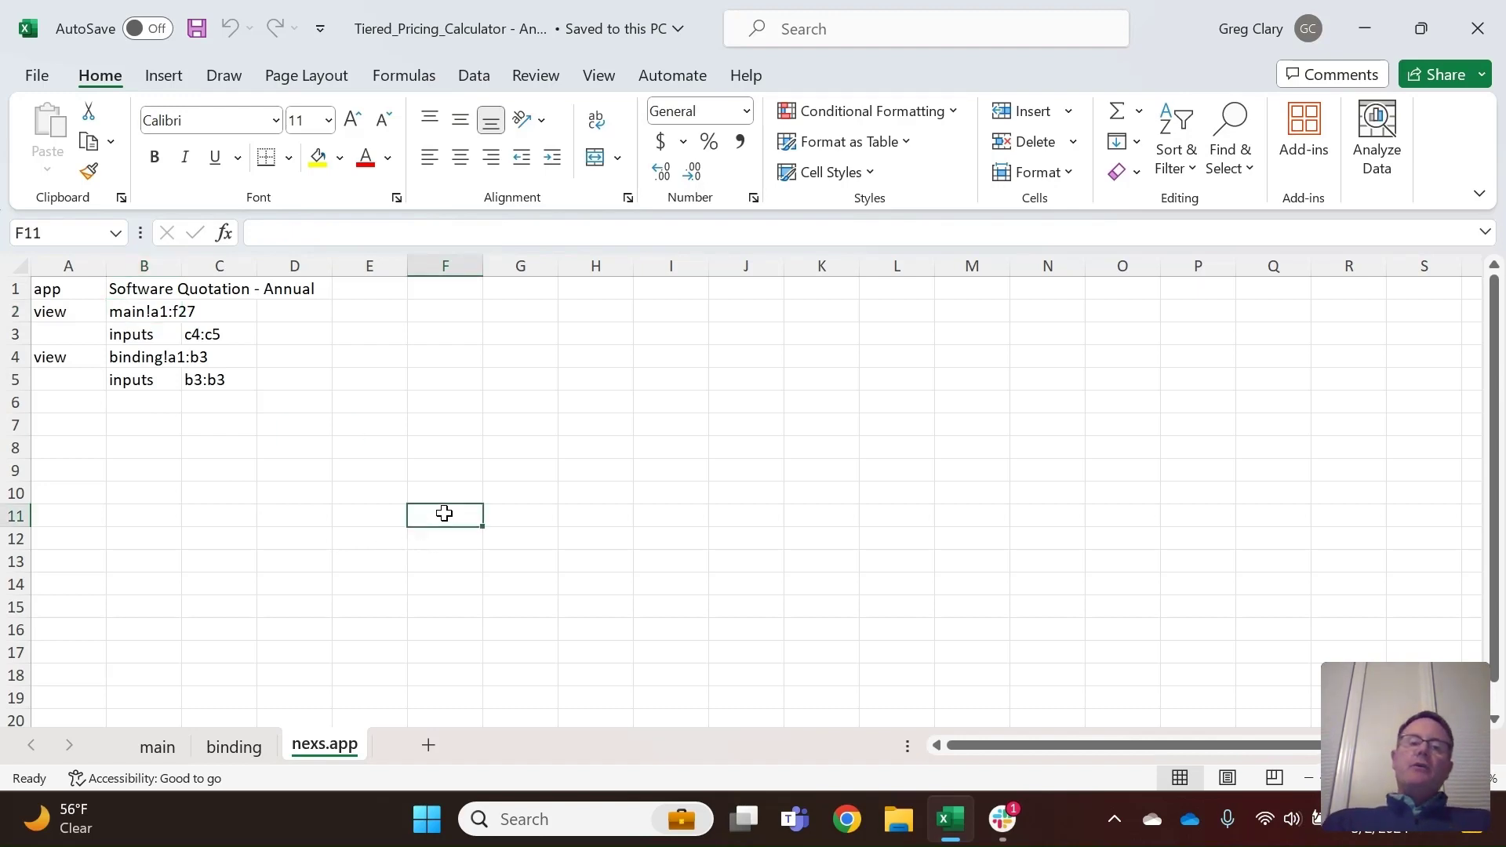